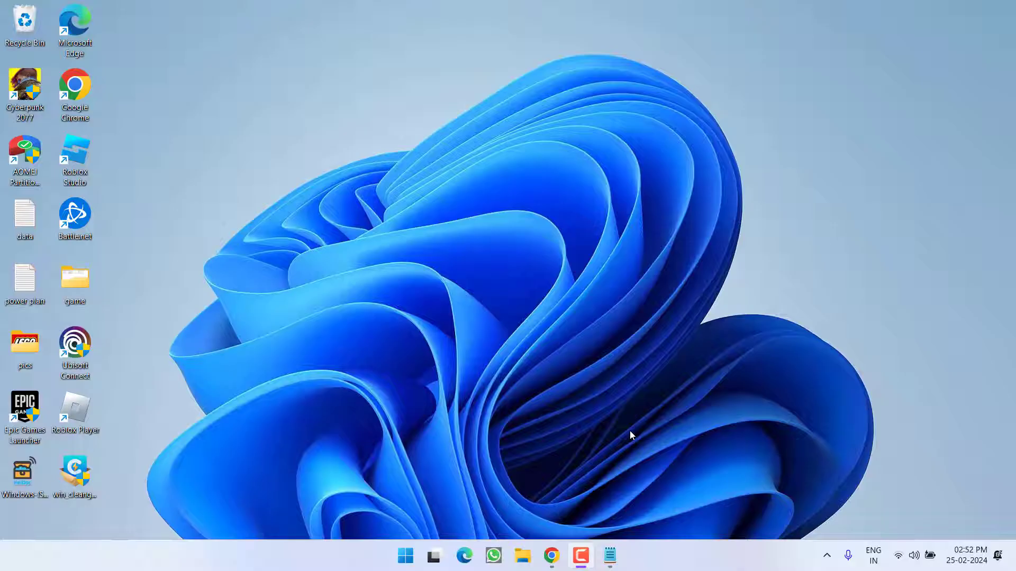
# Confirm in Disk Management that the 15.12 GB removable Disk 1 is listed as Read Only
pyautogui.rightClick(412, 556)
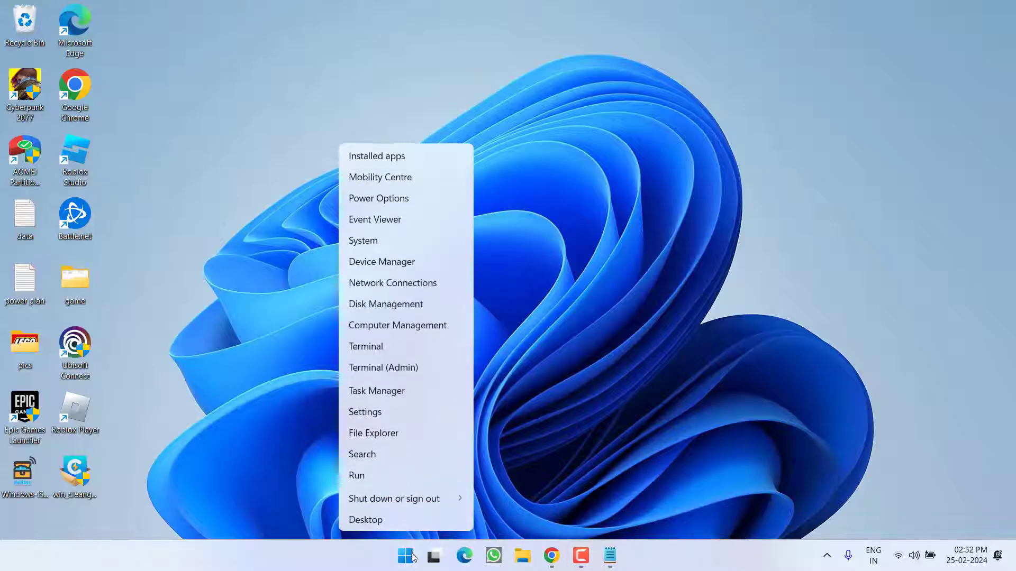
pyautogui.click(391, 307)
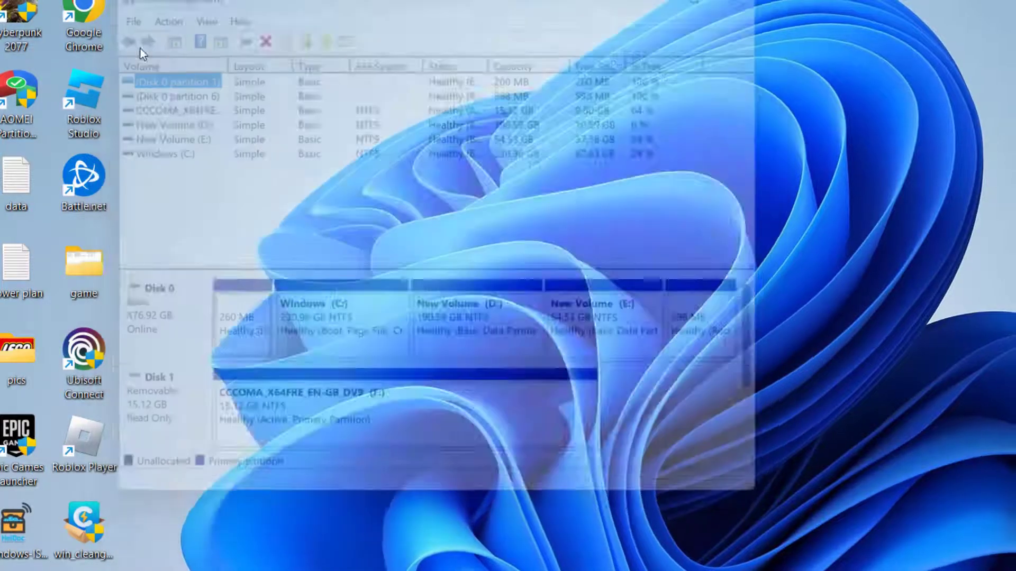
pyautogui.rightClick(405, 555)
# Launch regedit from the Run box with administrator rights
pyautogui.moveTo(387, 499)
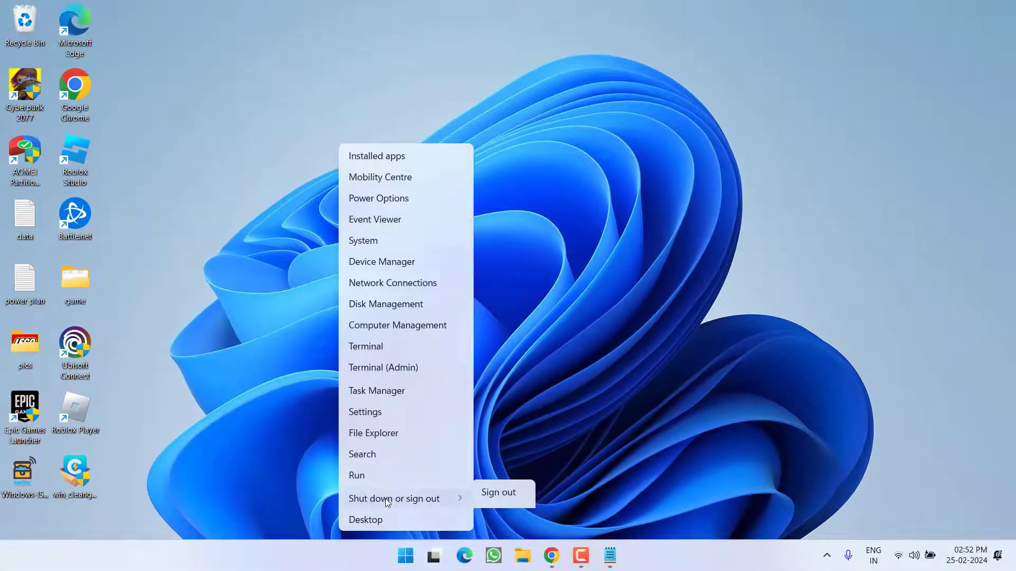
pyautogui.click(380, 475)
pyautogui.write('reg')
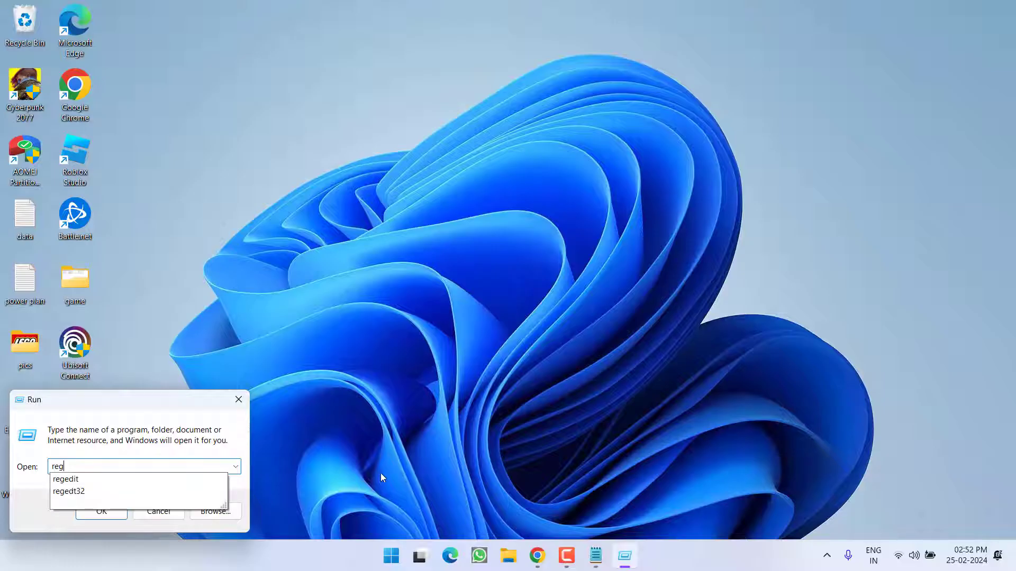
pyautogui.press('Down')
pyautogui.press('Return')
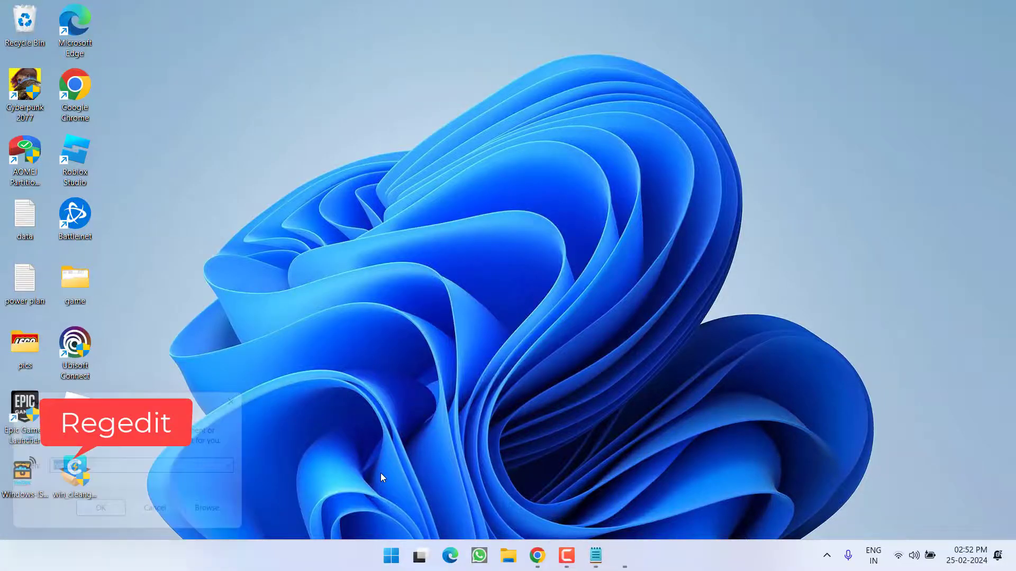
pyautogui.click(469, 390)
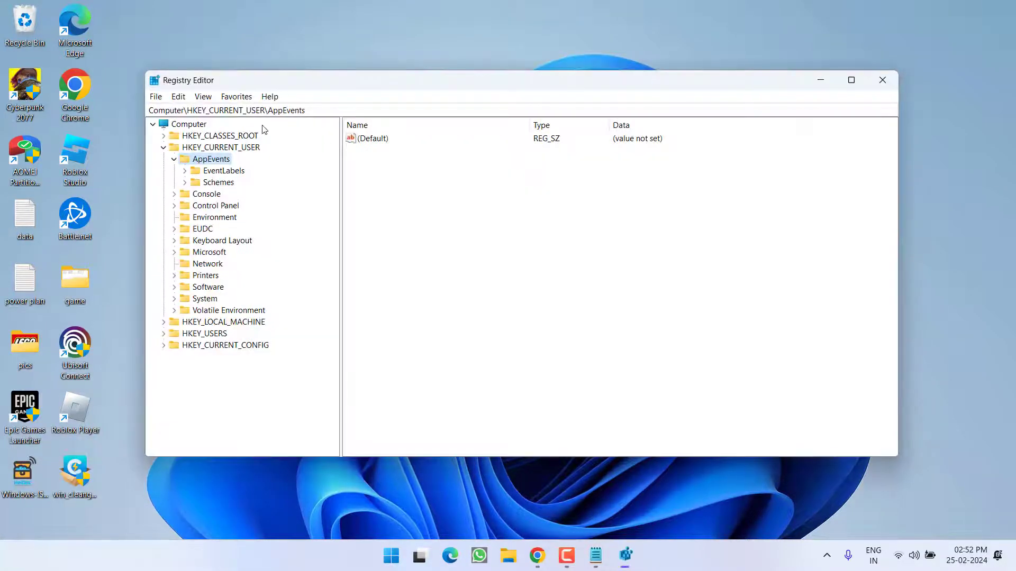
# Navigate to HKEY_LOCAL_MACHINE\SYSTEM\CurrentControlSet\Control\Storage by pasting the path into the address bar
pyautogui.click(275, 111)
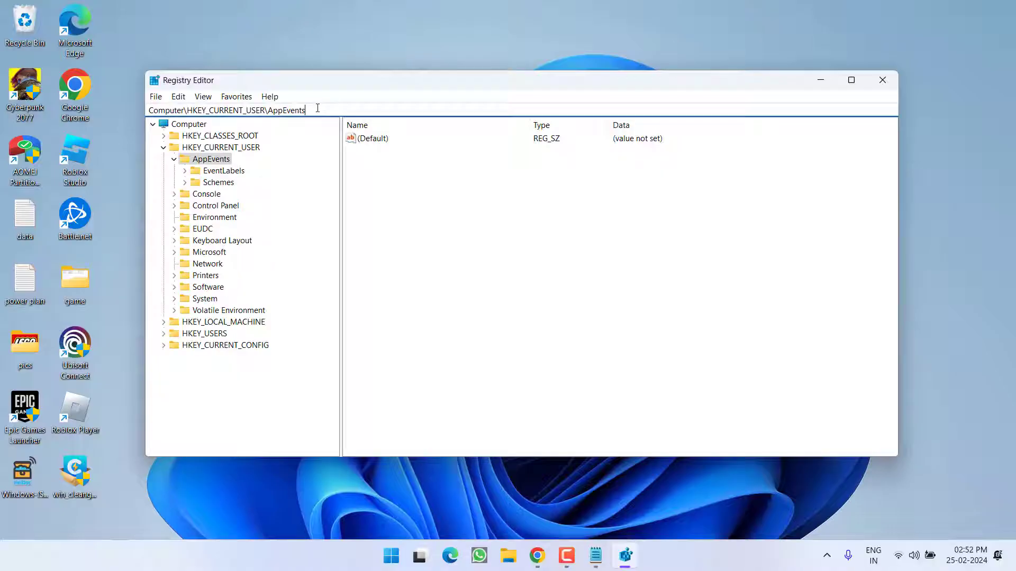
pyautogui.moveTo(317, 108); pyautogui.dragTo(112, 108)
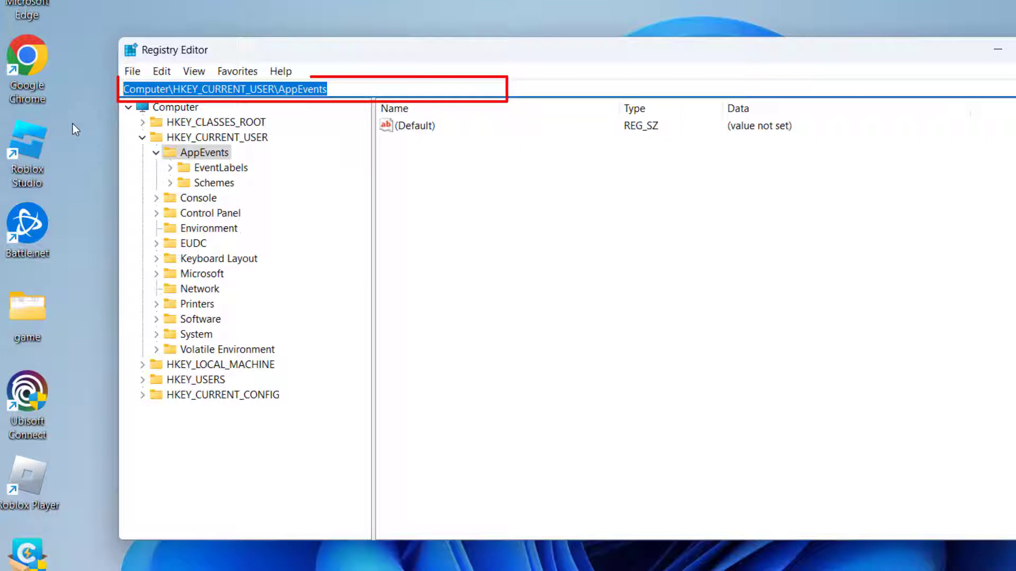
pyautogui.write('Computer\\HKEY_LOCAL_MACHINE\\SYSTEM\\CurrentControlSet\\Control\\Storage')
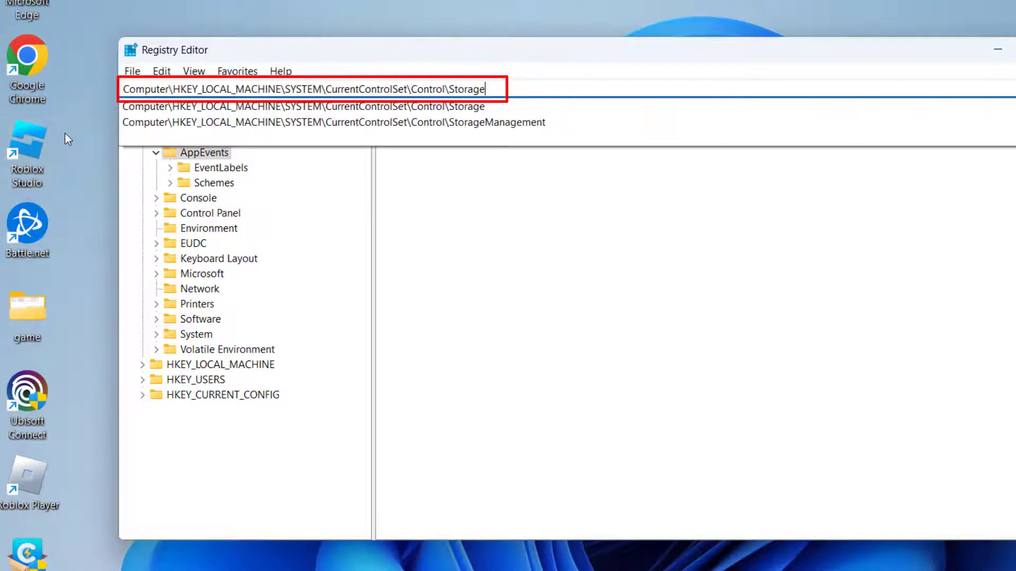
pyautogui.press('Return')
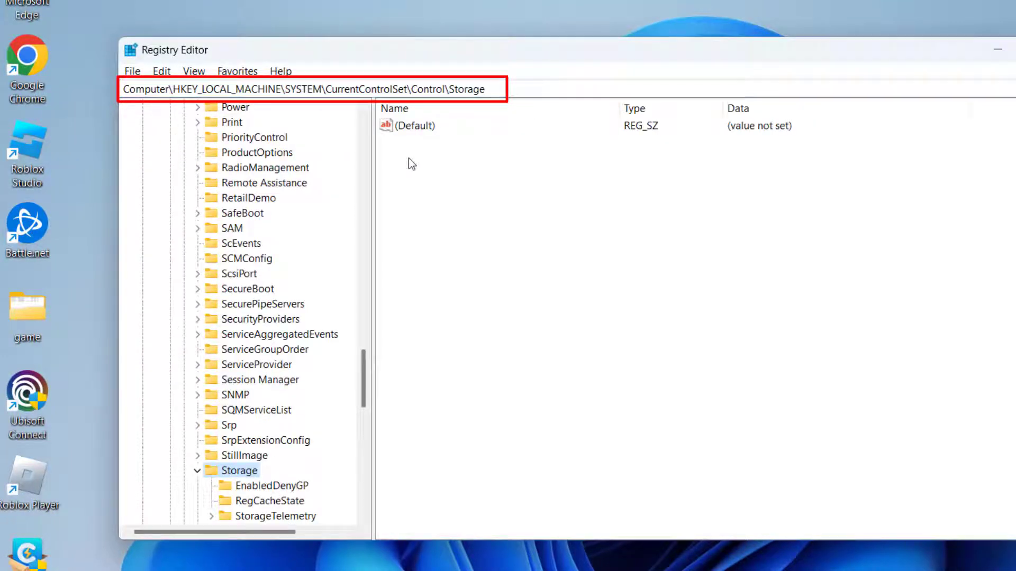
# Add a DWORD (32-bit) value named Writeprotect with data 0 under Storage, then minimize Registry Editor
pyautogui.click(507, 208)
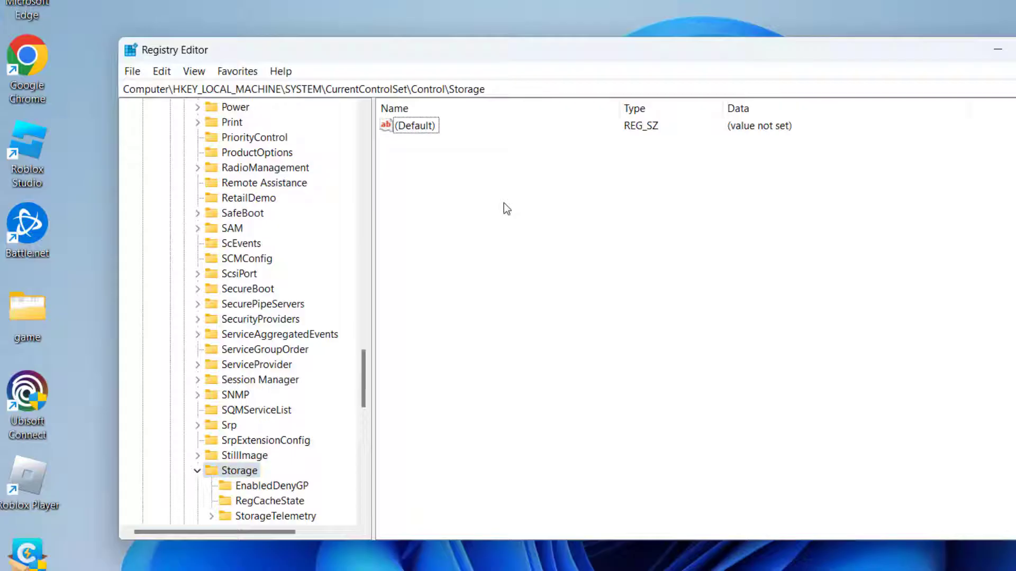
pyautogui.rightClick(470, 195)
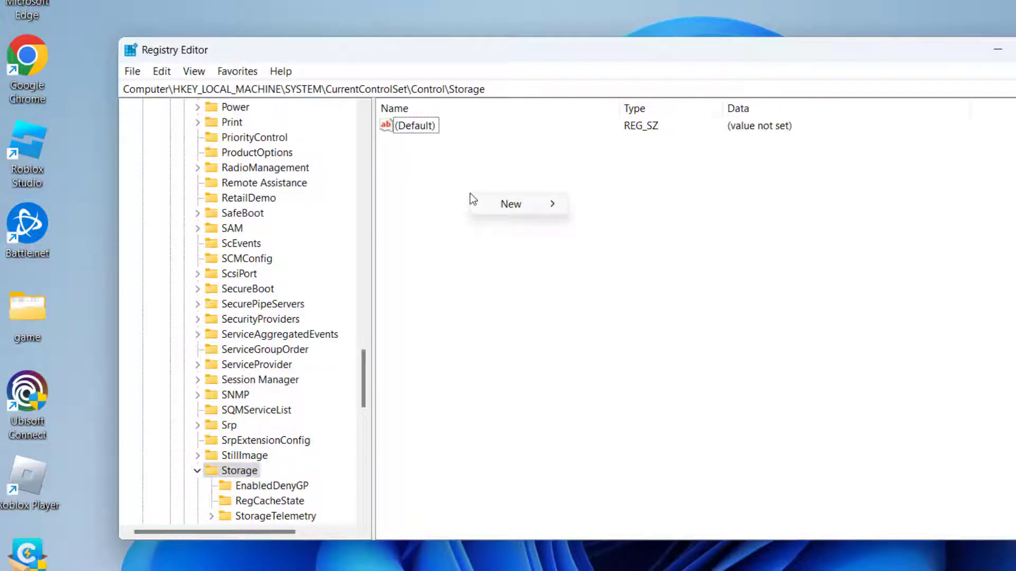
pyautogui.moveTo(551, 204)
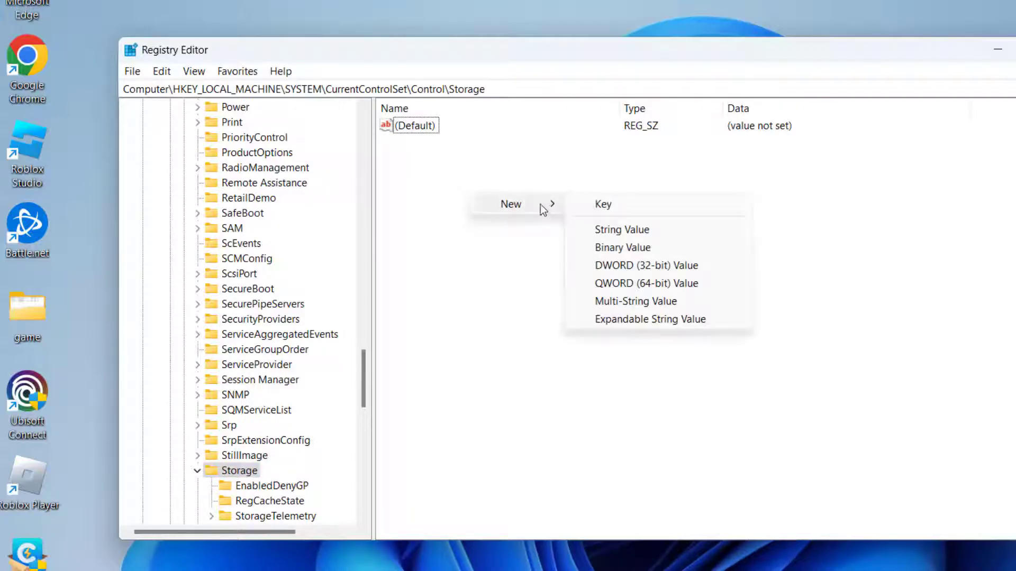
pyautogui.click(628, 272)
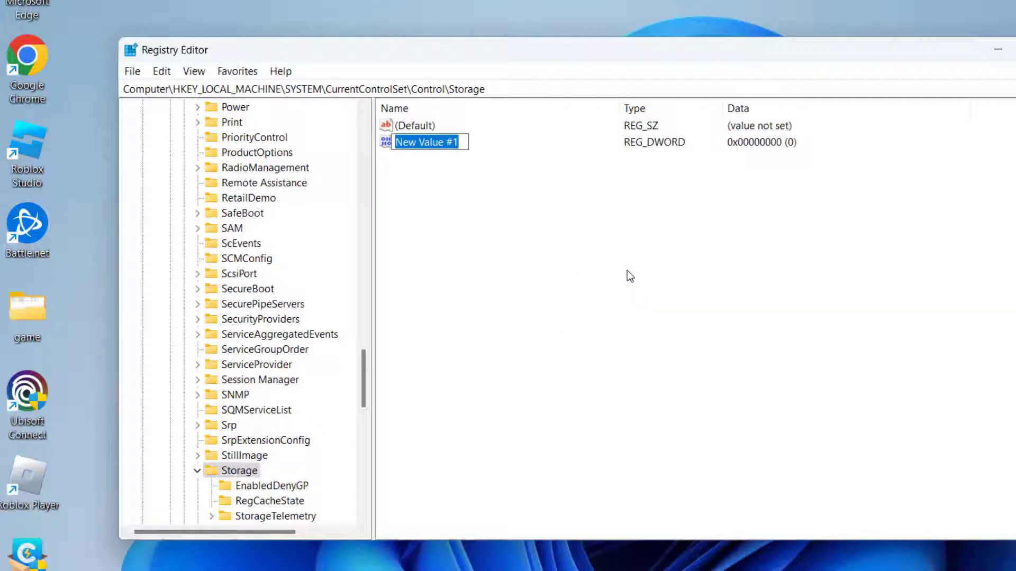
pyautogui.write('Writeprotect')
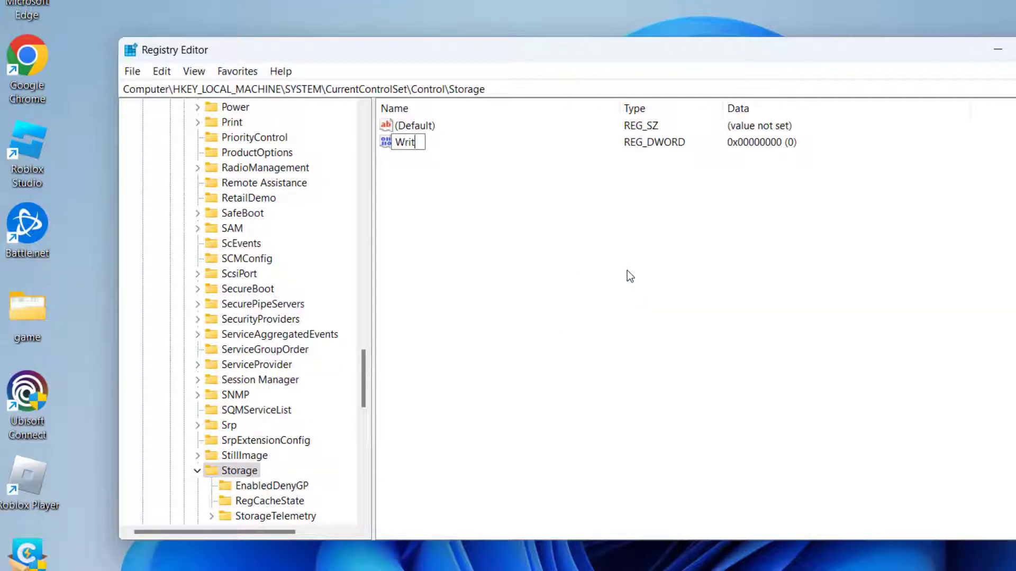
pyautogui.press('Return')
pyautogui.press('Return')
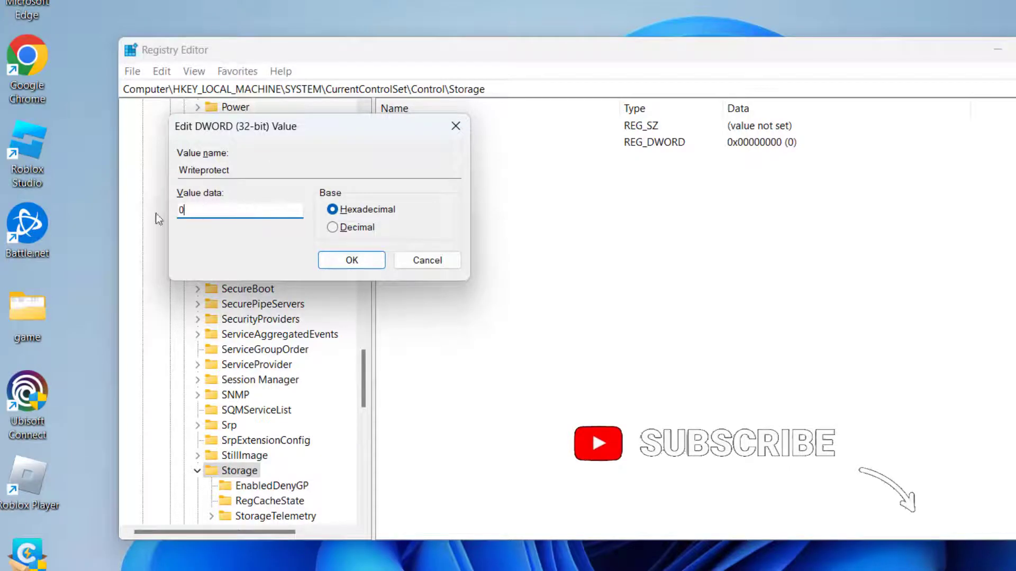
pyautogui.click(352, 260)
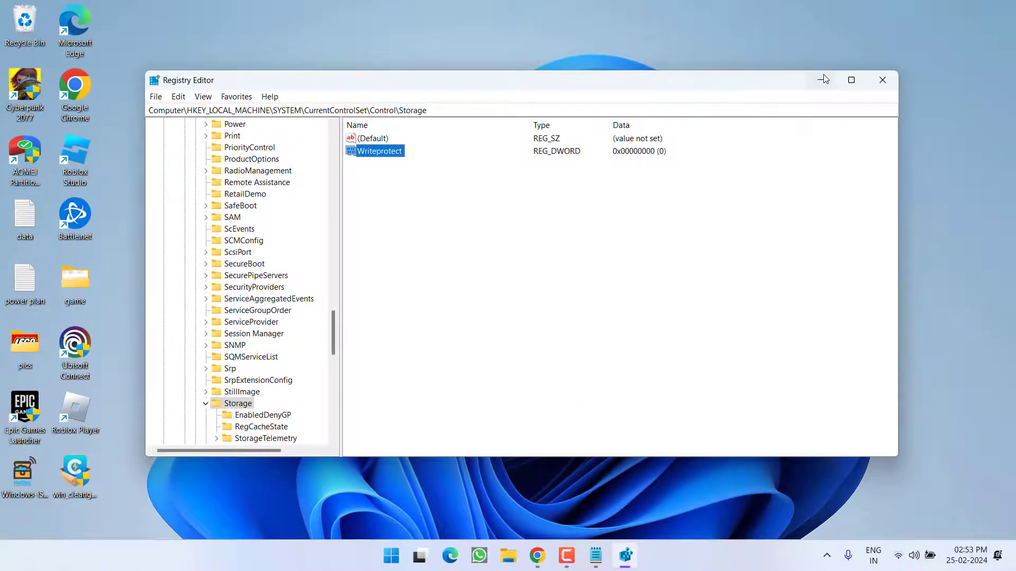
pyautogui.click(877, 70)
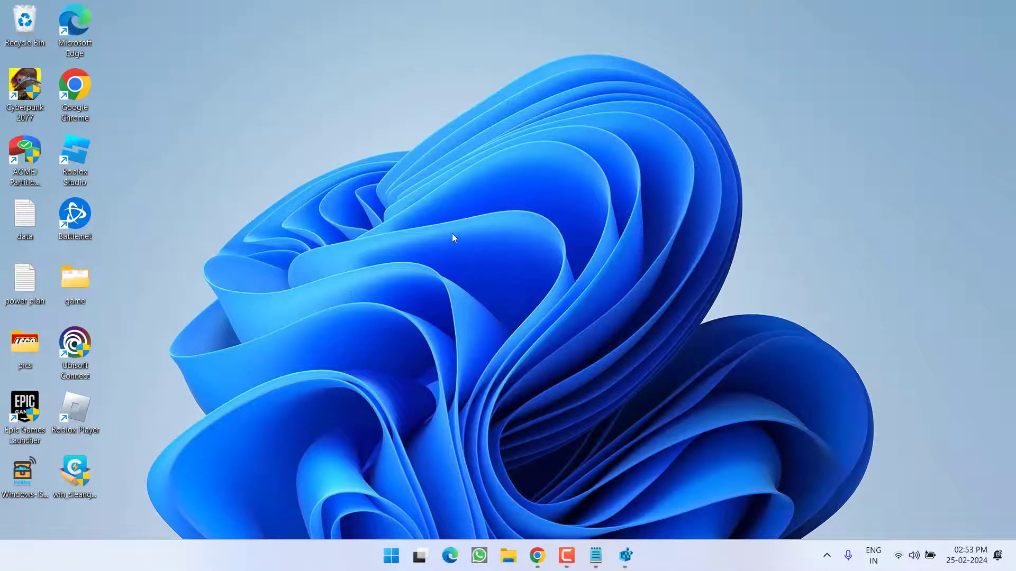
# Allow Everyone Read and Write permissions on drive F: in its Security properties
pyautogui.press('super+e')
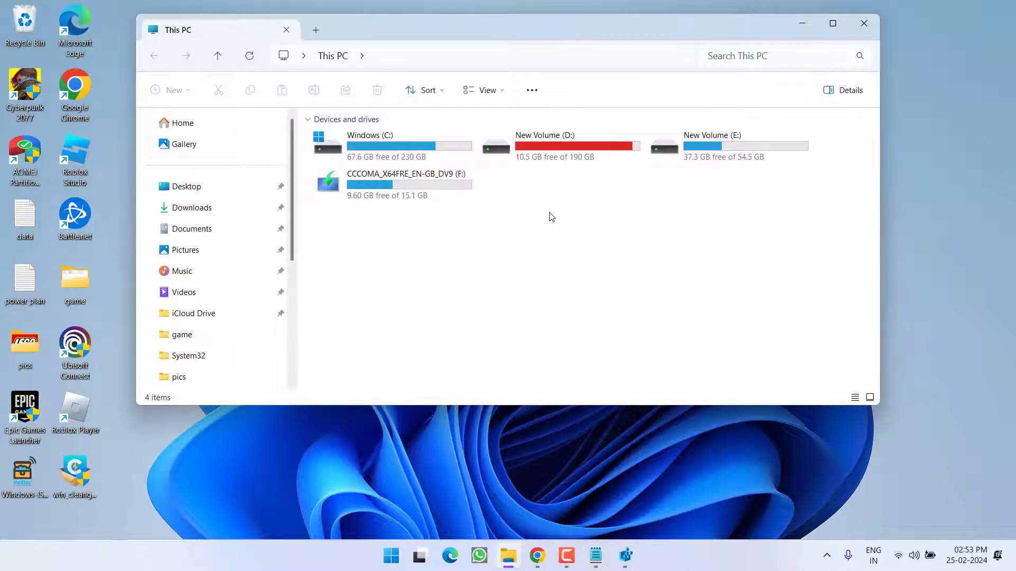
pyautogui.rightClick(393, 186)
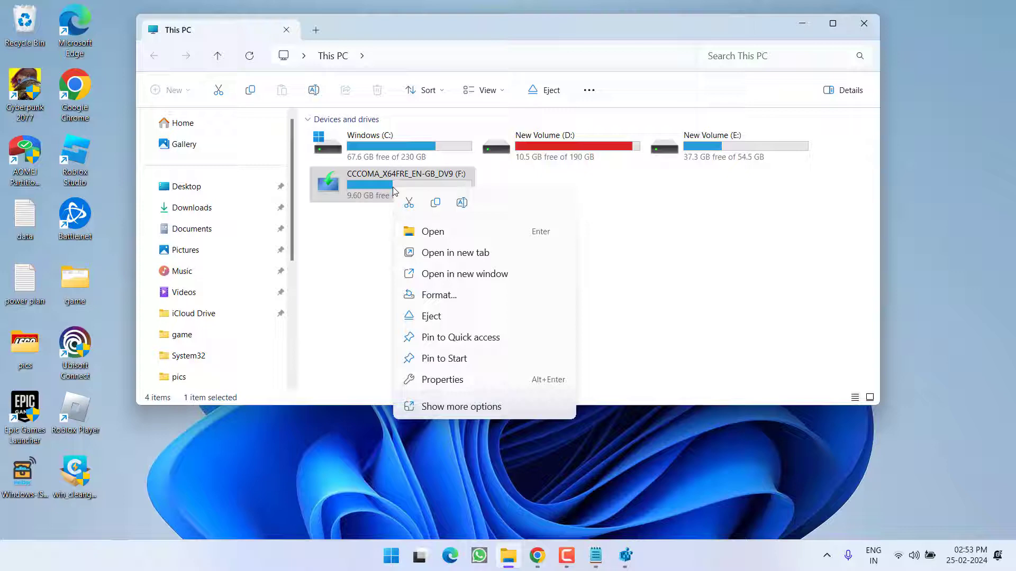
pyautogui.click(442, 380)
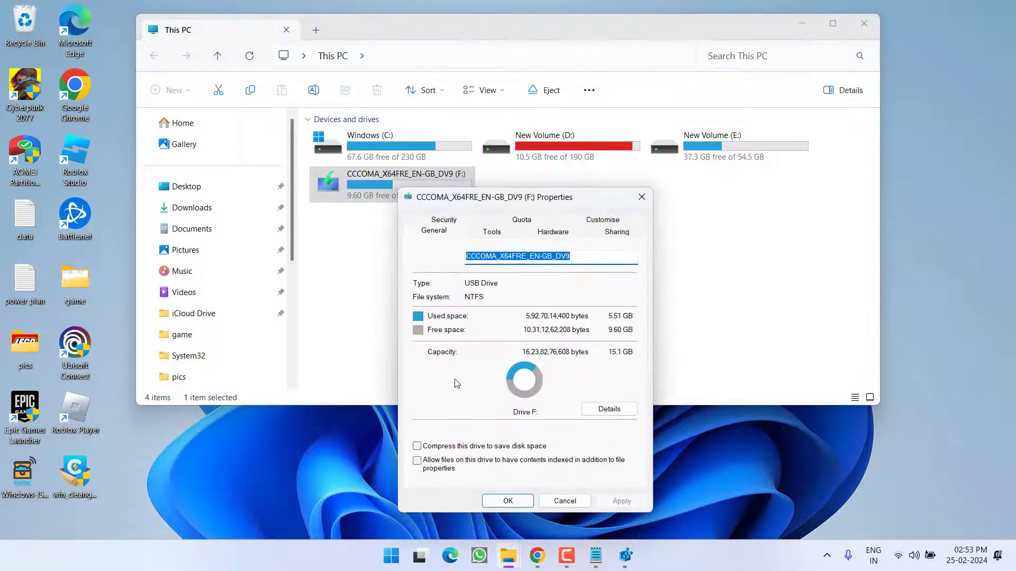
pyautogui.click(426, 222)
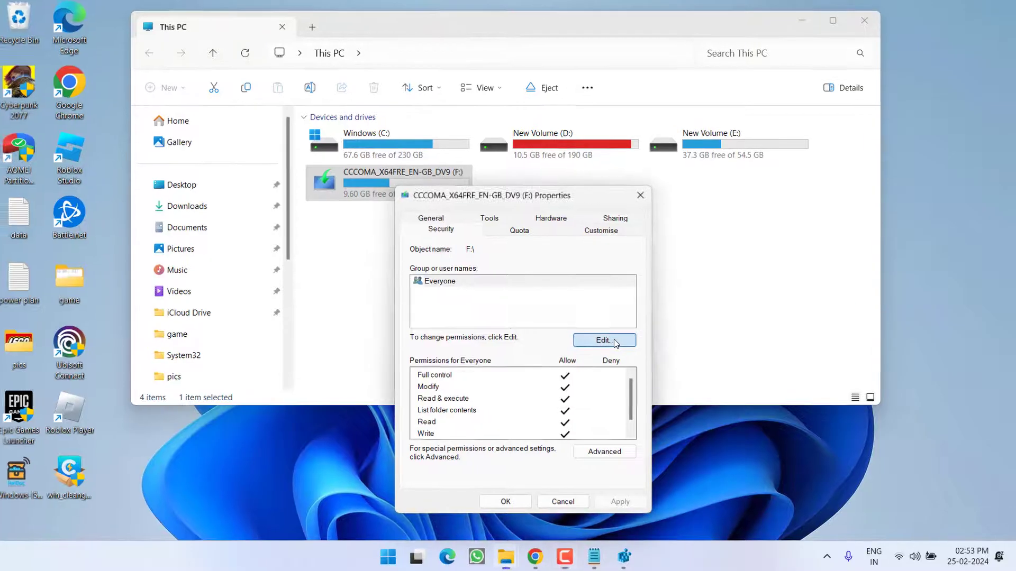
pyautogui.click(603, 342)
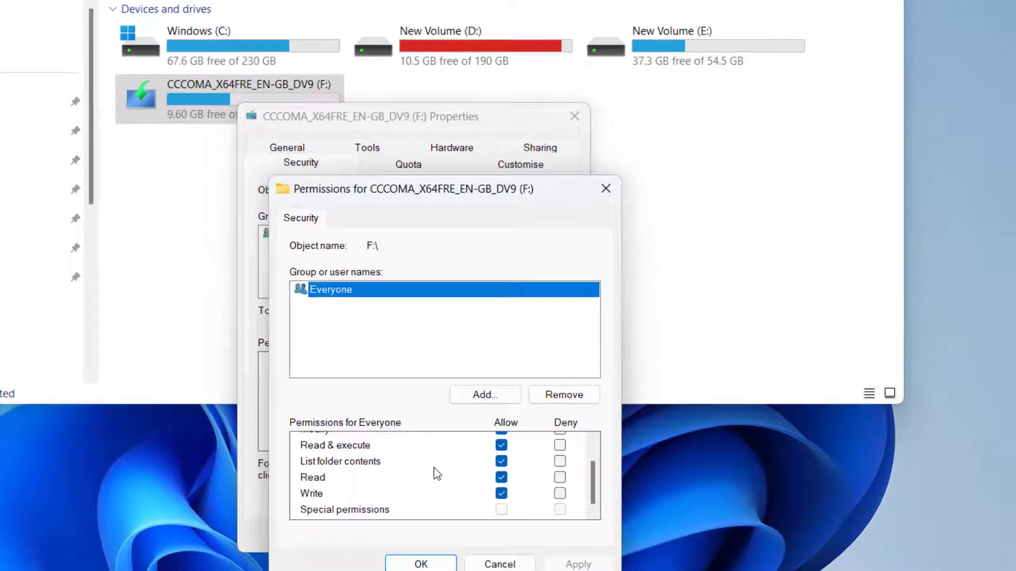
pyautogui.click(315, 480)
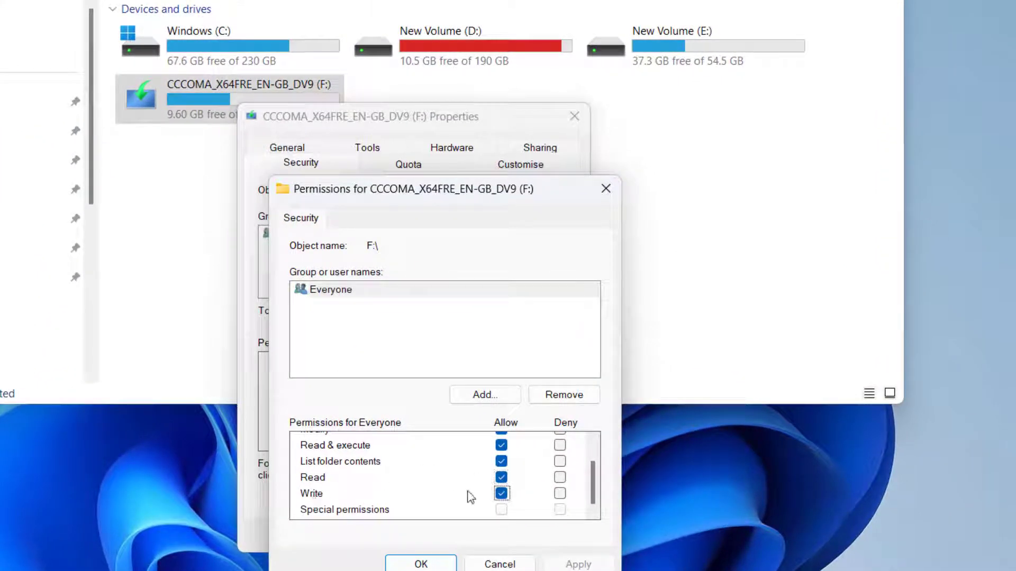
pyautogui.doubleClick(501, 493)
pyautogui.click(420, 564)
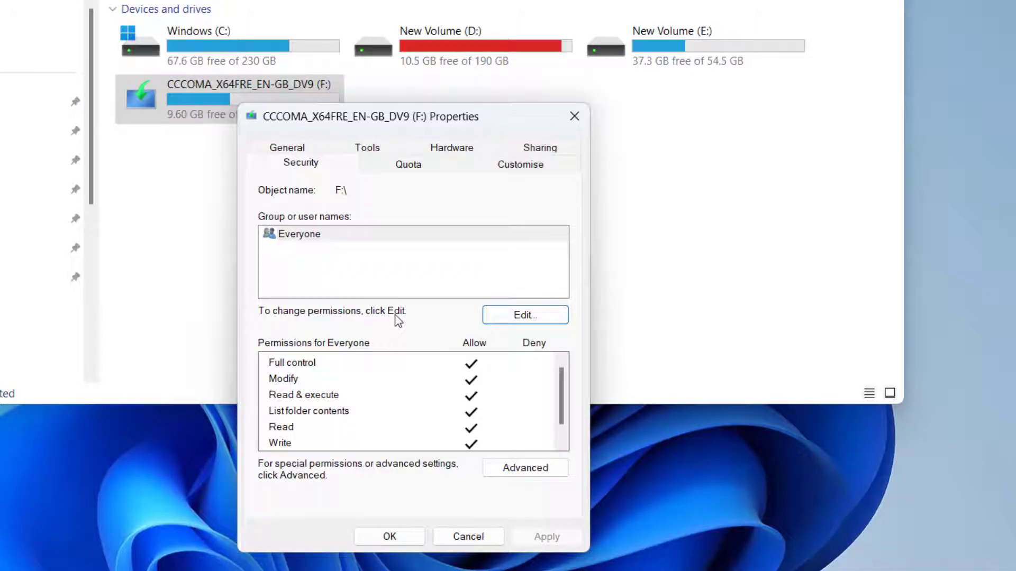
# In F:'s Advanced Security Settings, search all accounts and pick SYSTEM as the new owner
pyautogui.click(528, 477)
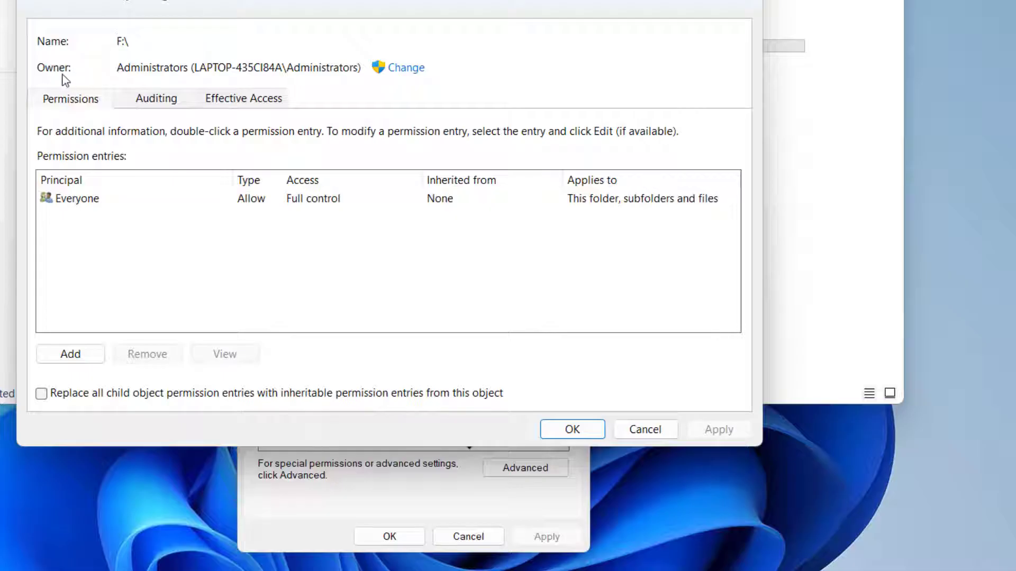
pyautogui.click(415, 72)
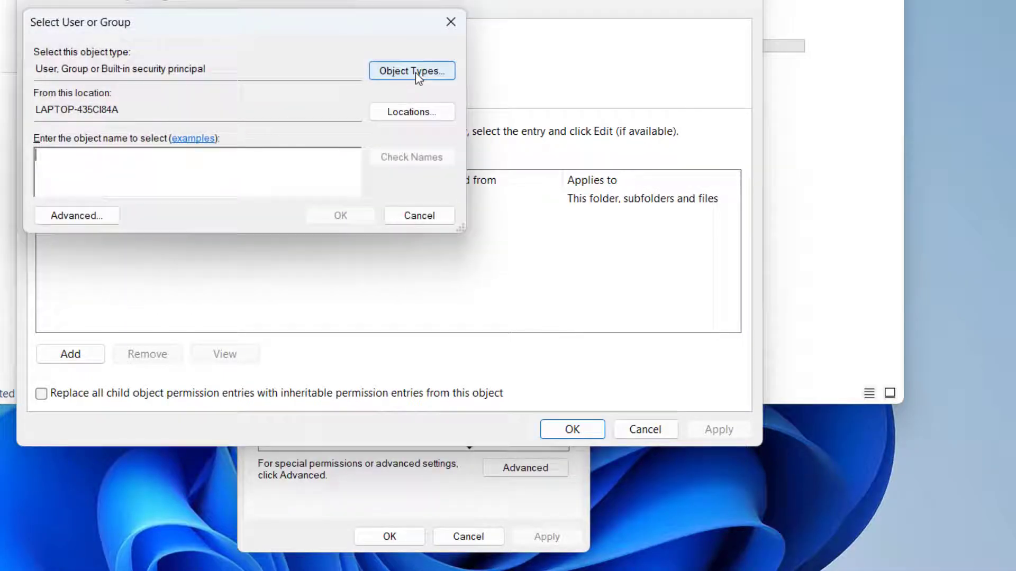
pyautogui.click(69, 217)
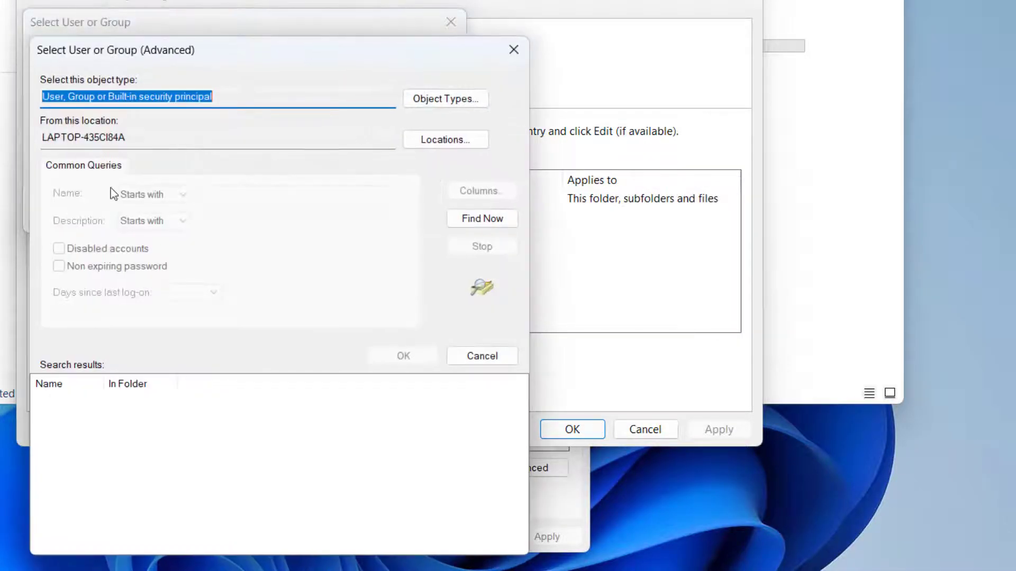
pyautogui.click(482, 218)
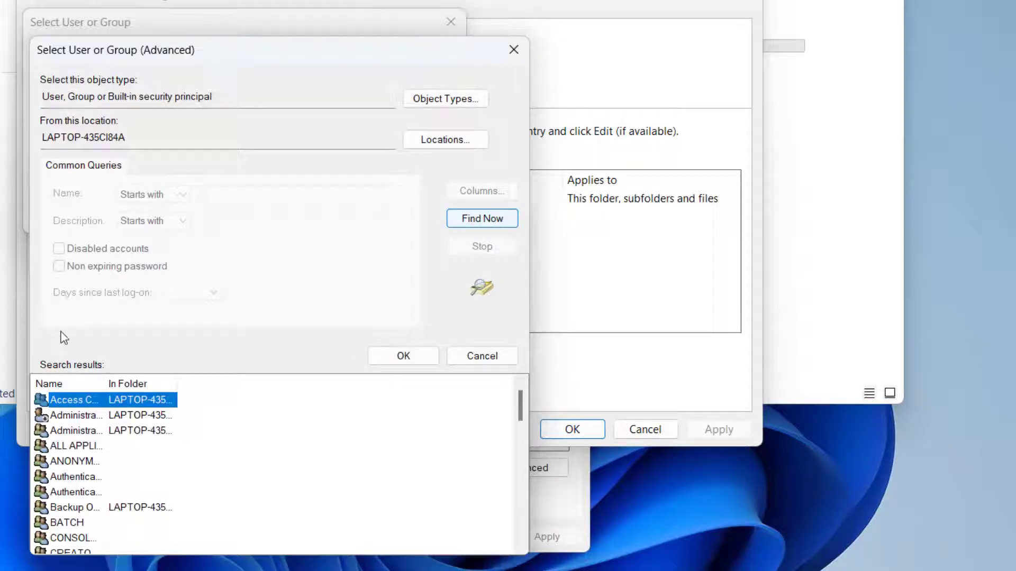
pyautogui.moveTo(105, 384); pyautogui.dragTo(230, 387)
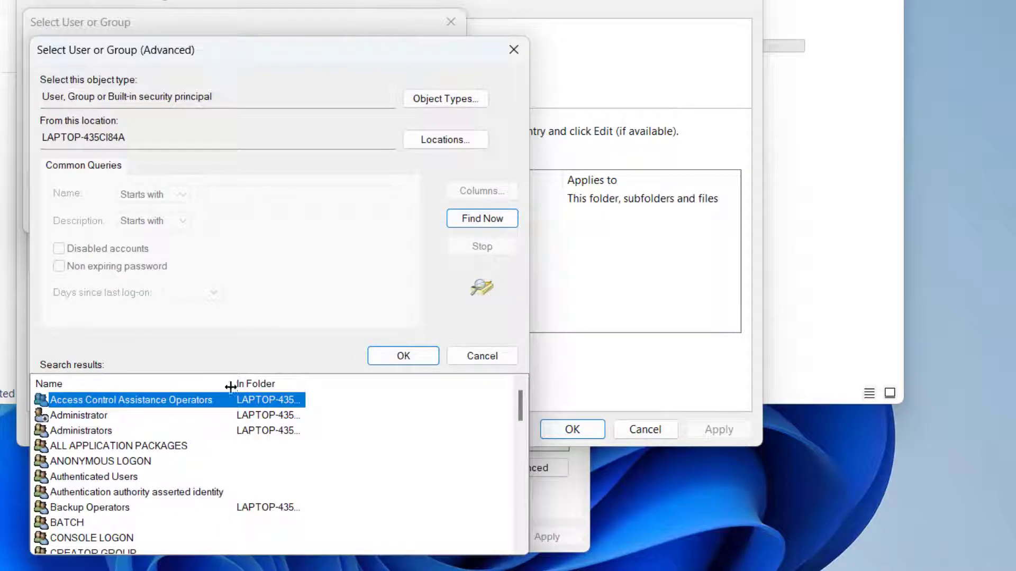
pyautogui.click(72, 464)
pyautogui.press('s')
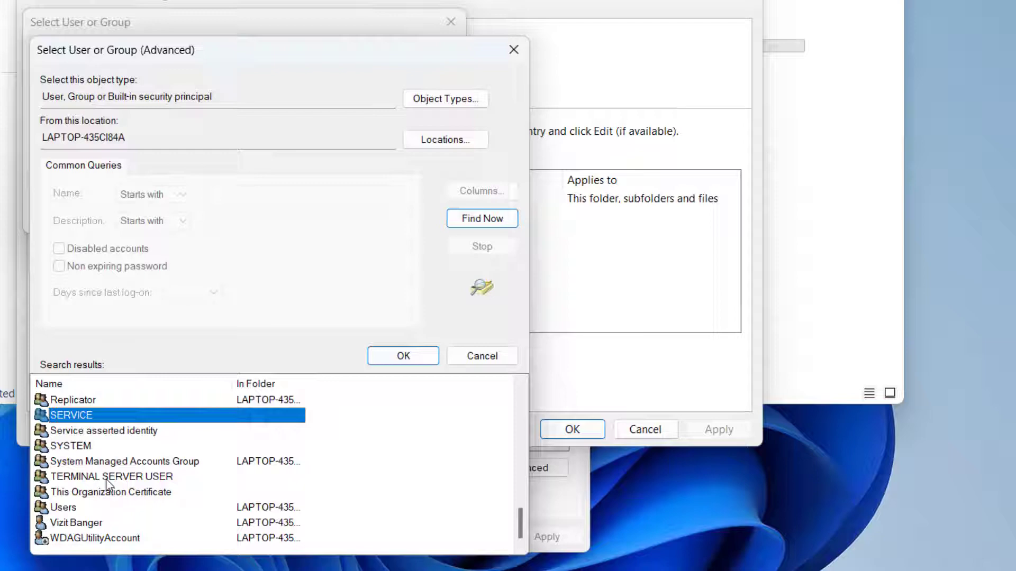
pyautogui.click(113, 447)
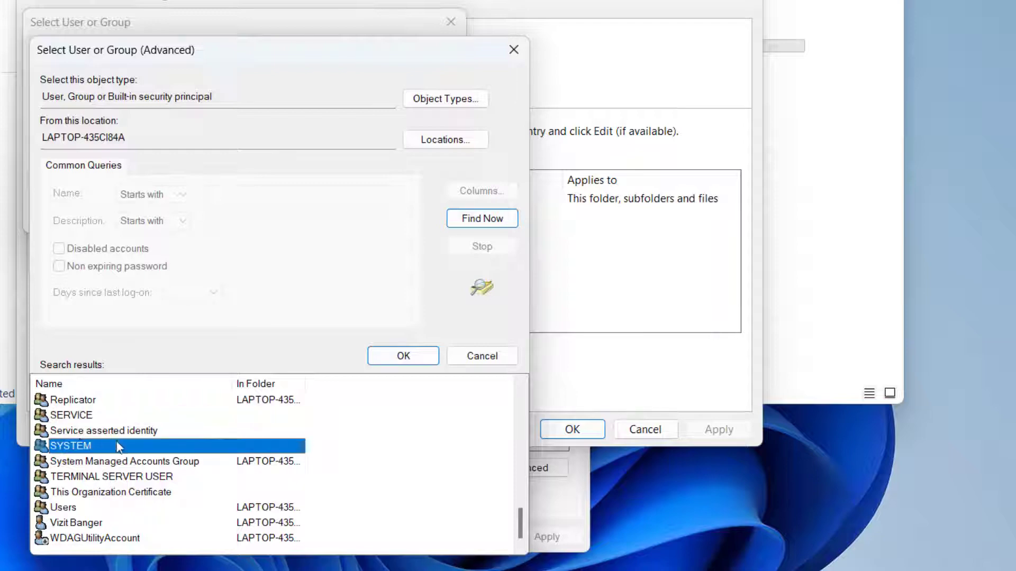
pyautogui.doubleClick(79, 447)
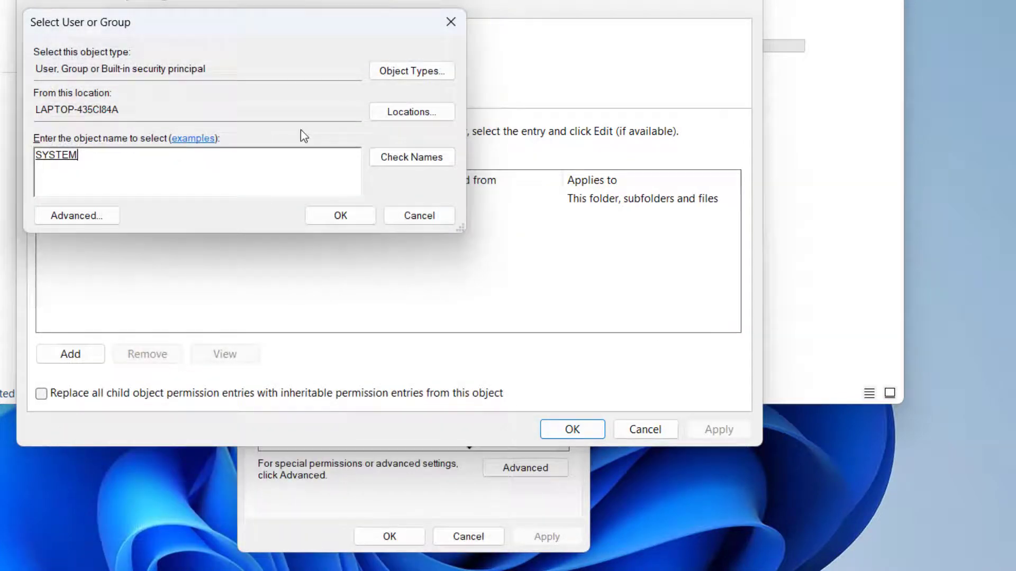
# Confirm SYSTEM as owner, replace ownership on all subcontainers and objects, and close Properties
pyautogui.click(349, 218)
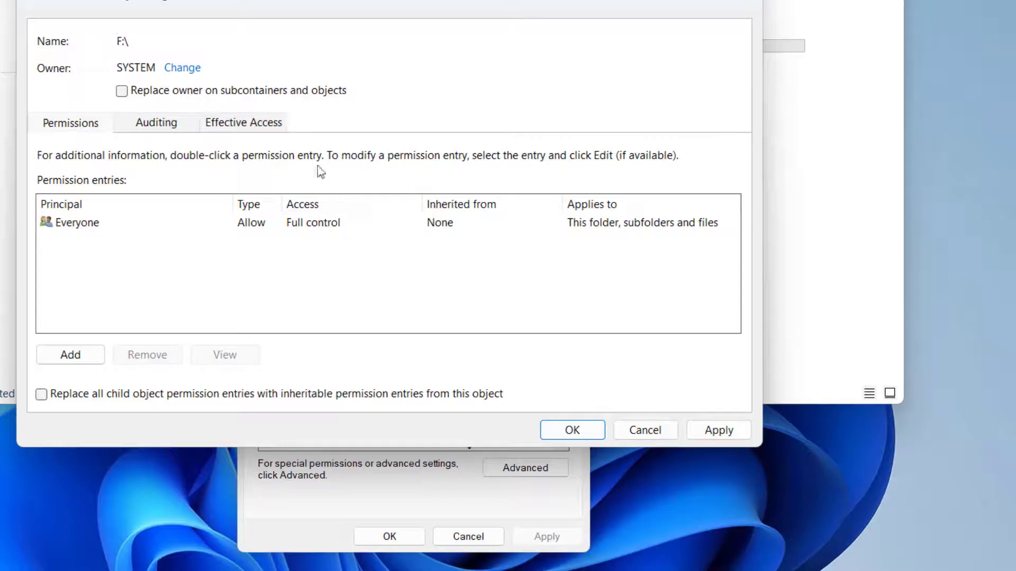
pyautogui.click(154, 95)
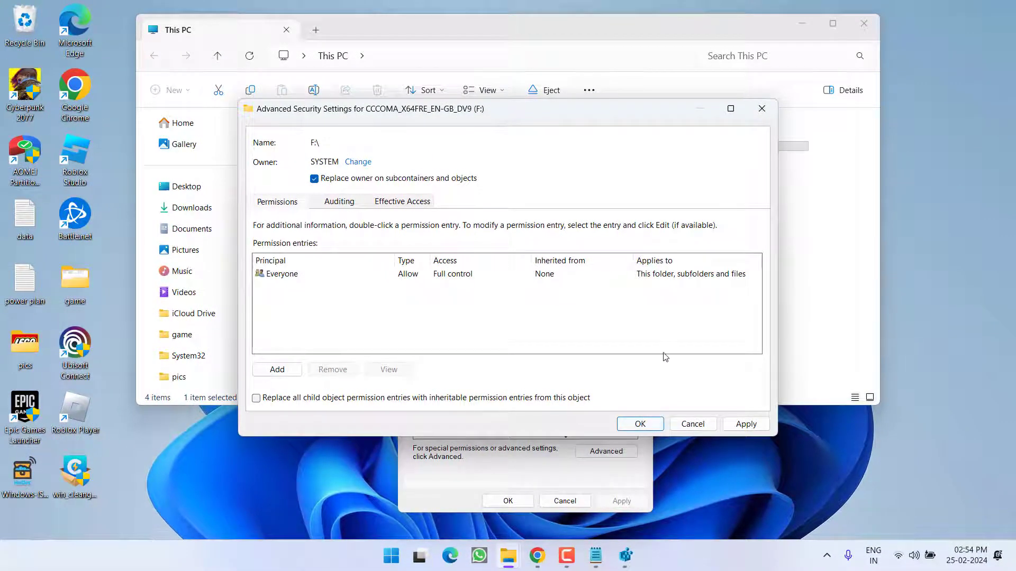
pyautogui.click(692, 424)
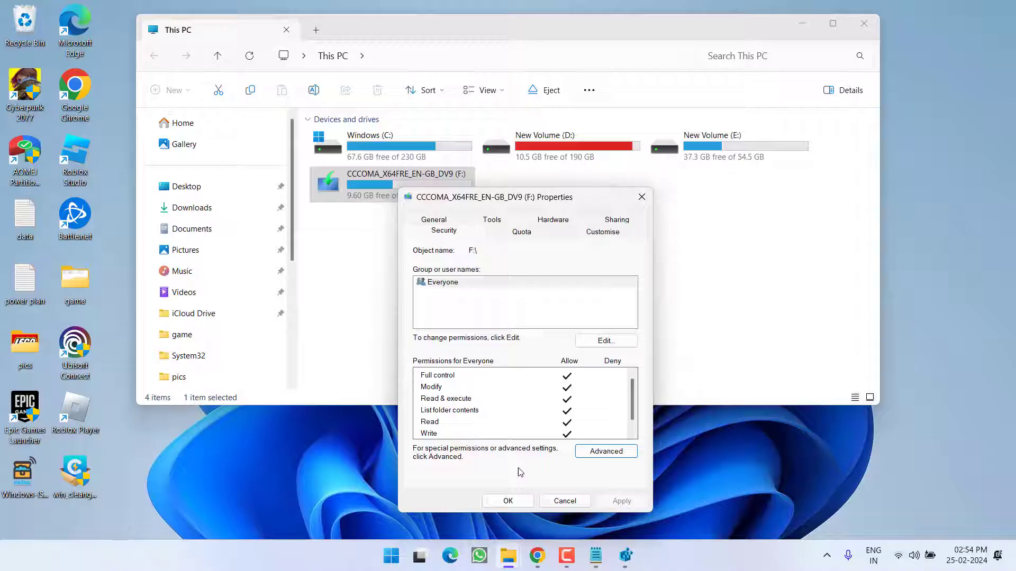
pyautogui.click(564, 501)
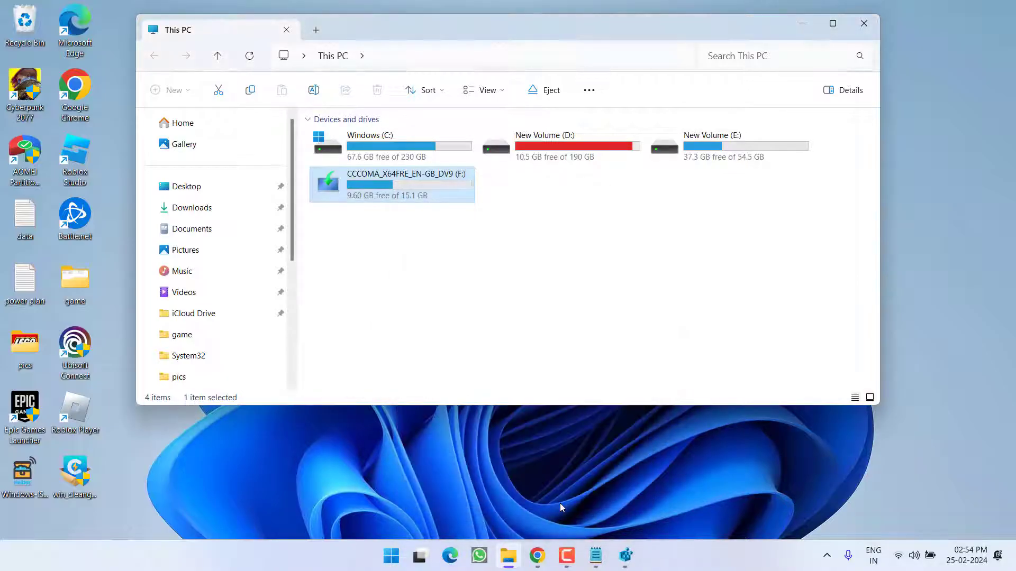
# Close This PC and launch Command Prompt as administrator
pyautogui.click(864, 24)
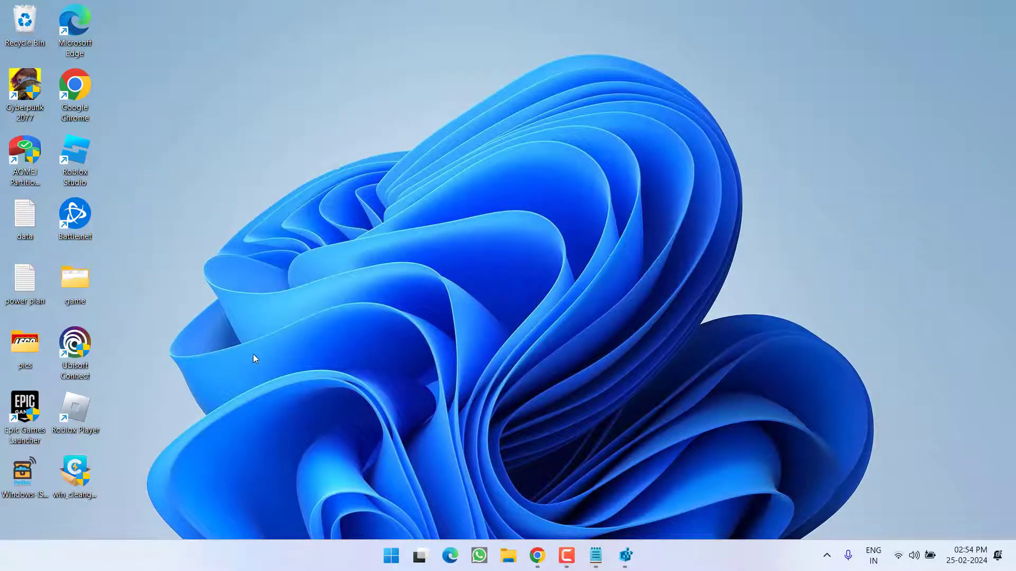
pyautogui.click(392, 555)
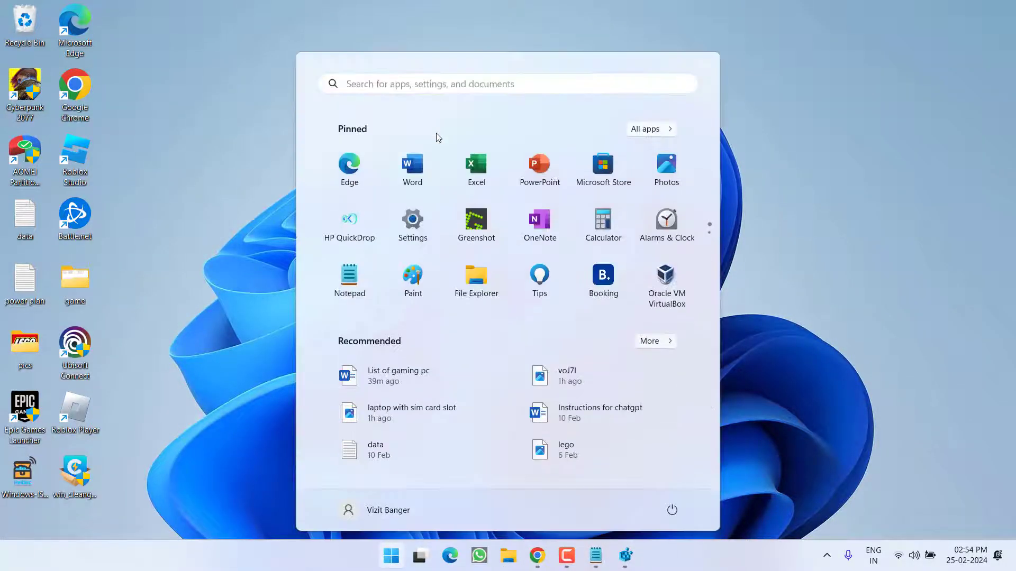
pyautogui.write('cmd')
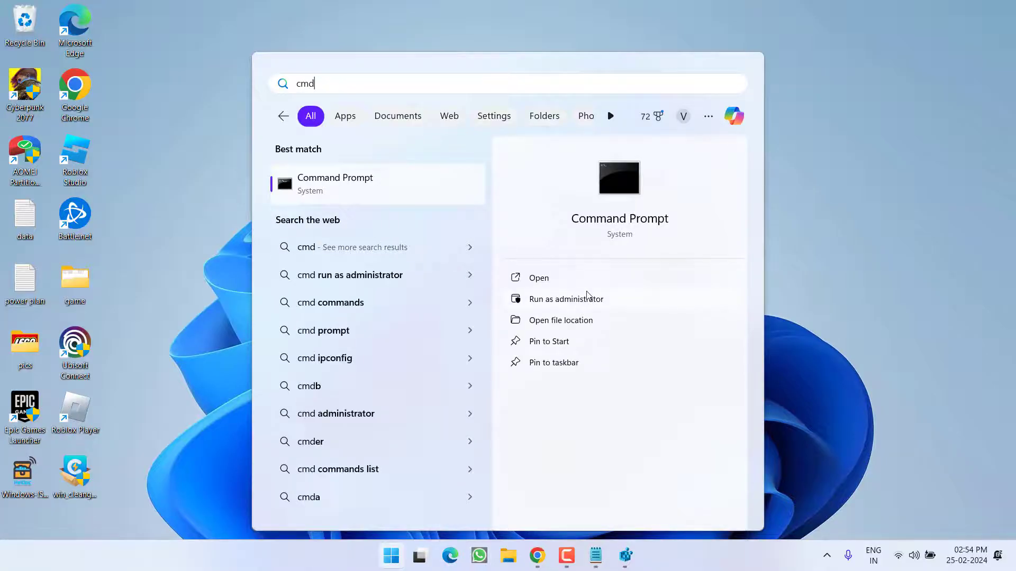
pyautogui.click(572, 298)
pyautogui.click(457, 385)
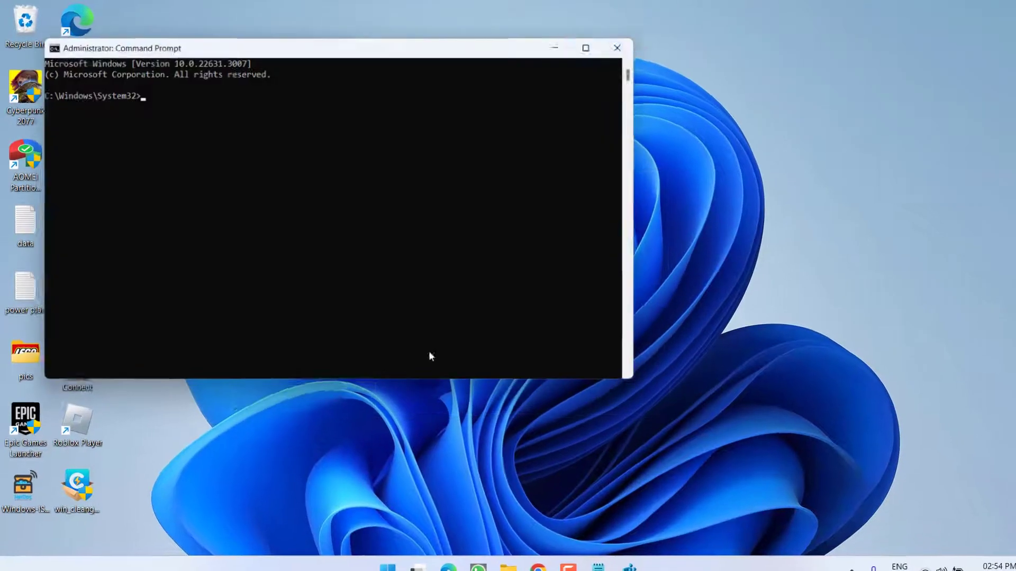
# In diskpart, list disks, select disk 1 and run attributes disk clear readonly
pyautogui.write('diskpart')
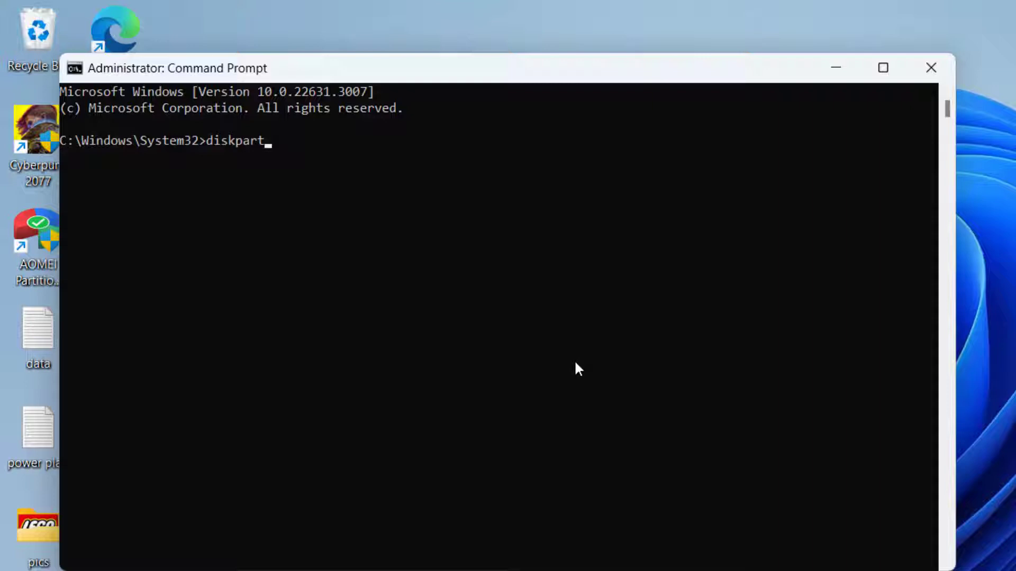
pyautogui.press('Return')
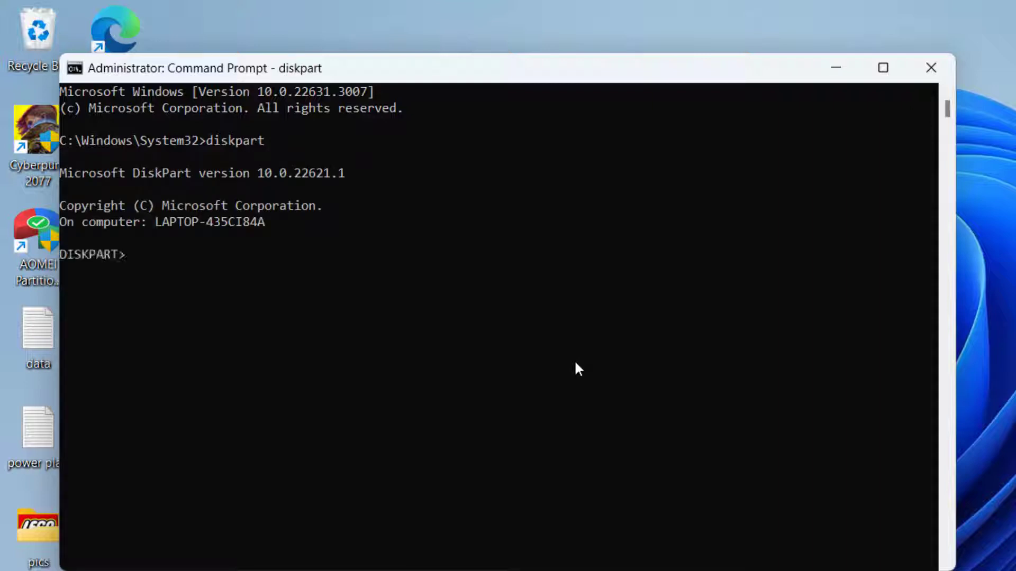
pyautogui.write('list disk')
pyautogui.press('Return')
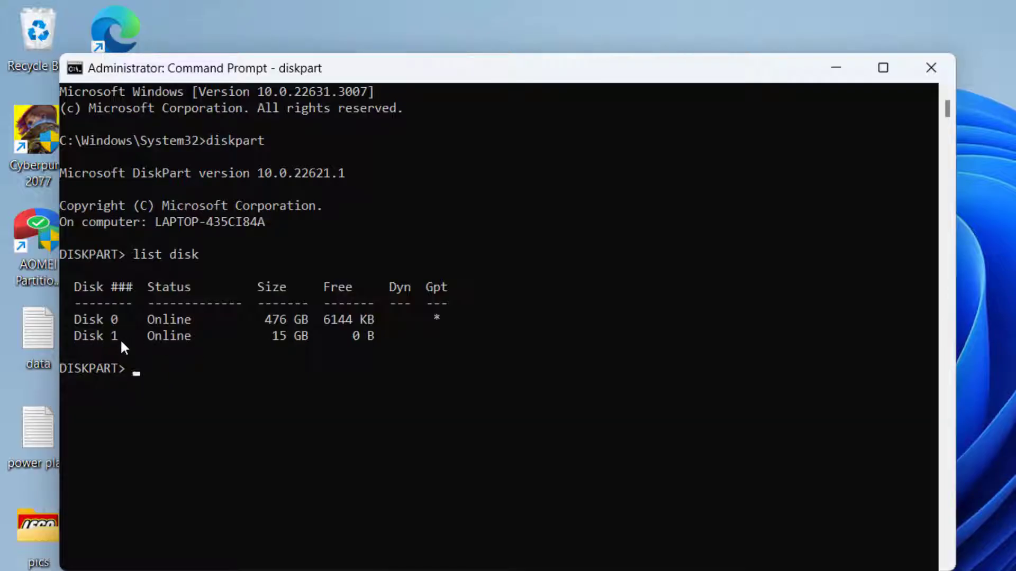
pyautogui.write('select disk 1')
pyautogui.press('Return')
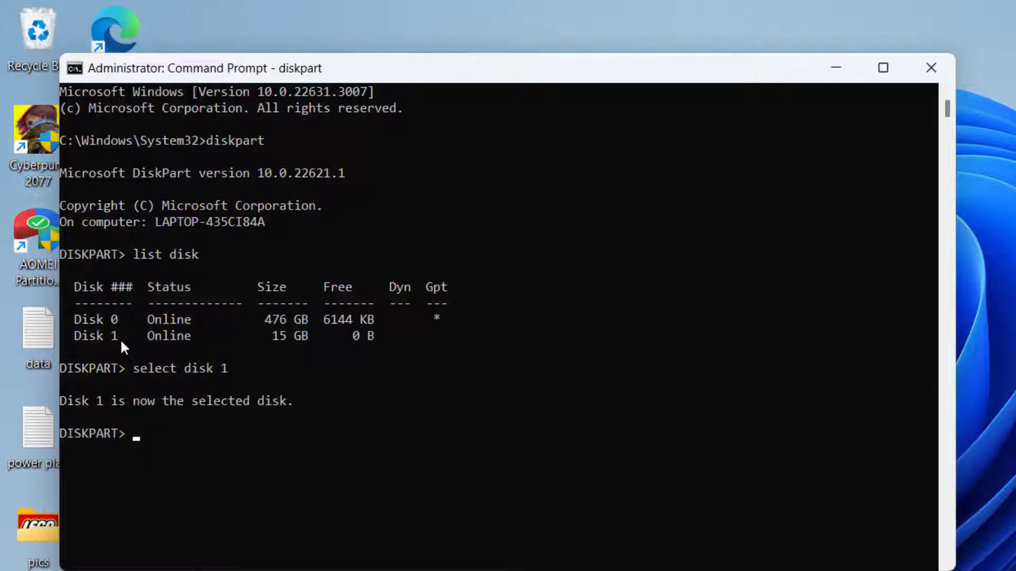
pyautogui.write('attributes')
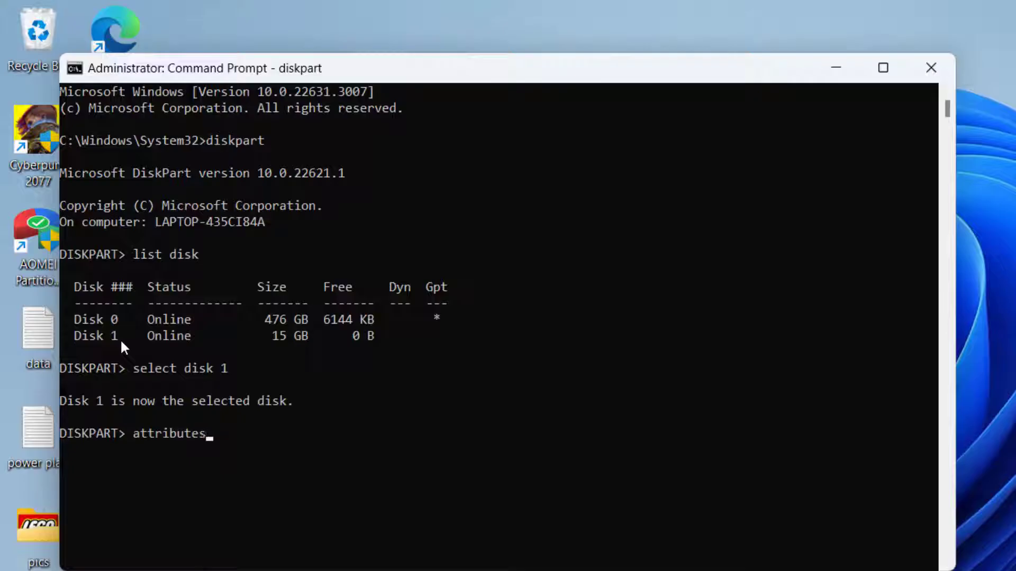
pyautogui.write(' disk clear ')
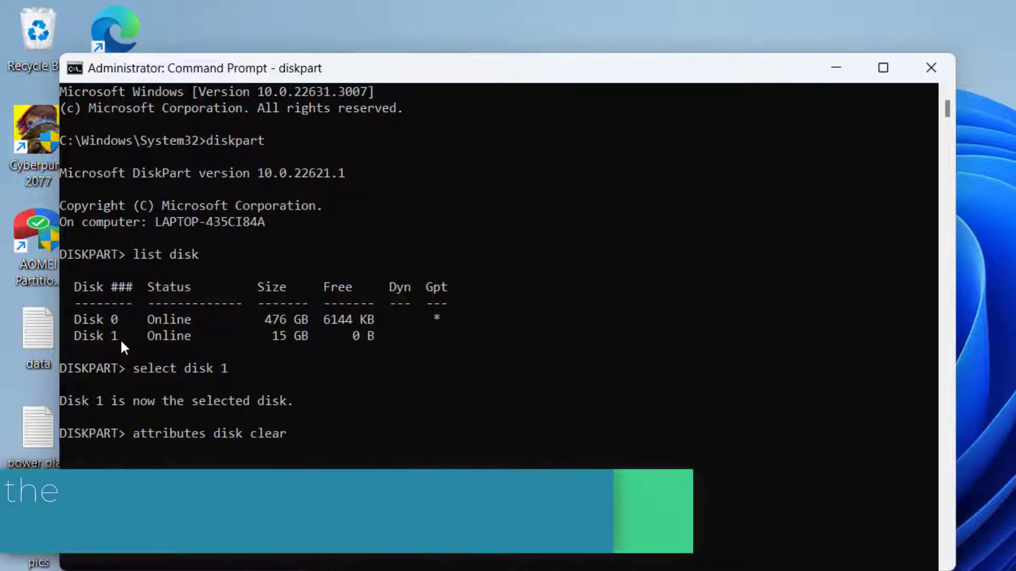
pyautogui.write('readonly')
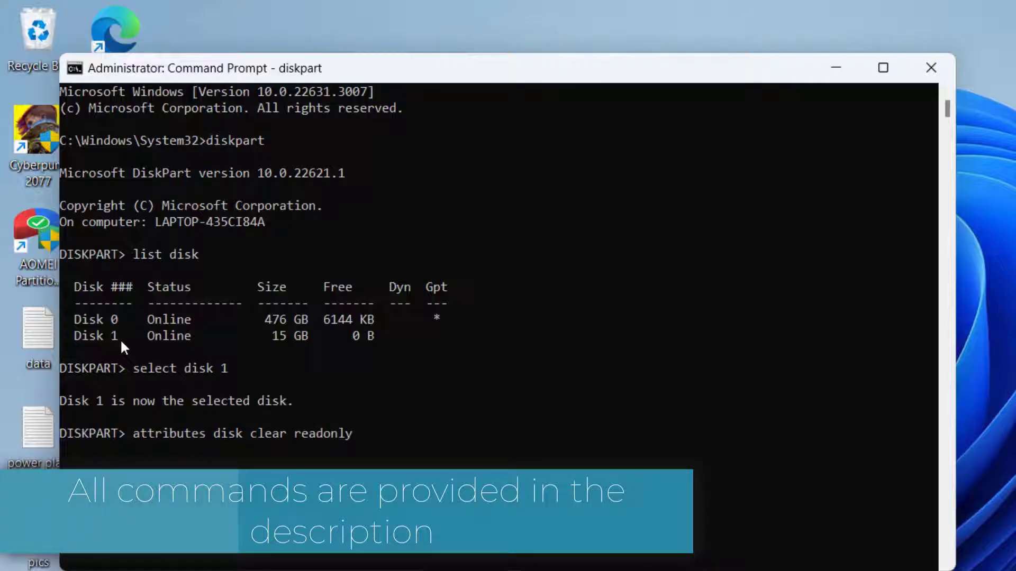
pyautogui.press('Return')
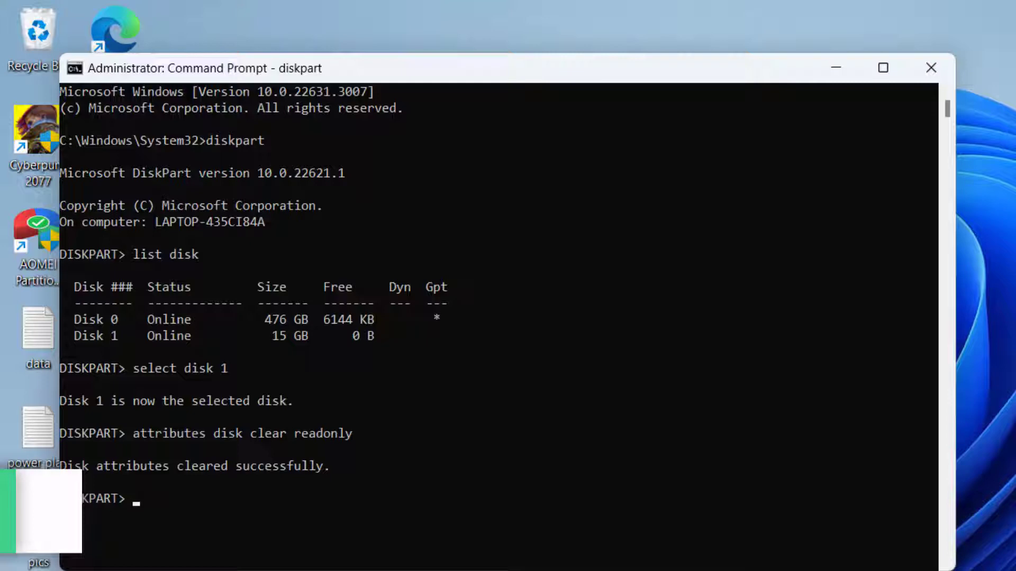
pyautogui.press('super+x')
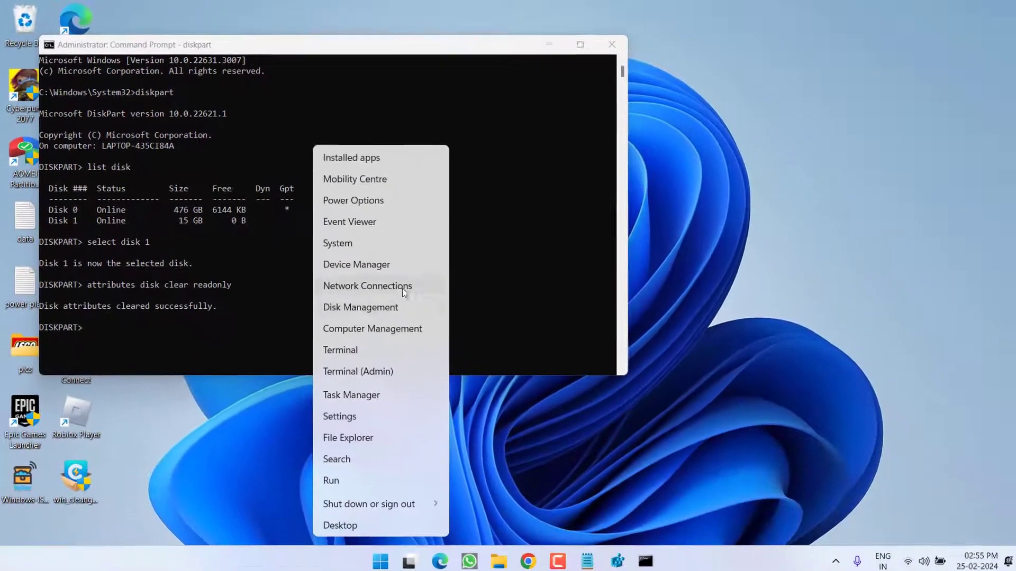
pyautogui.click(523, 416)
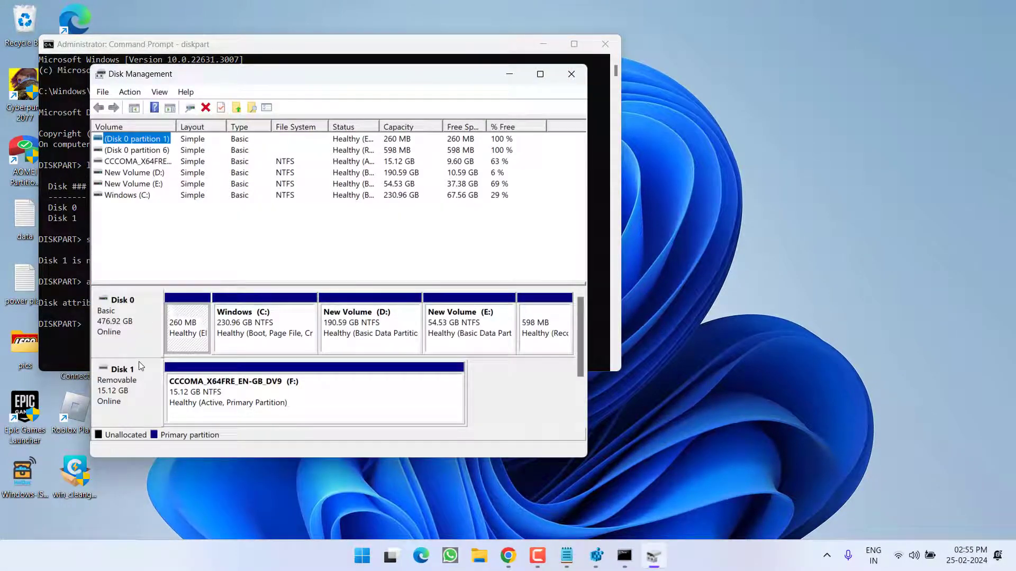
pyautogui.click(135, 407)
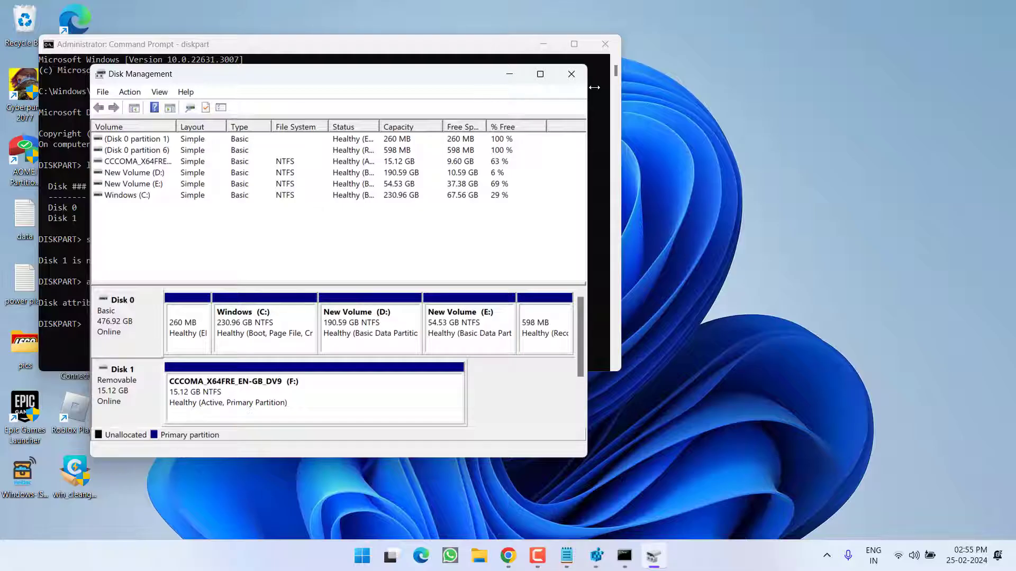
pyautogui.click(571, 73)
pyautogui.click(131, 326)
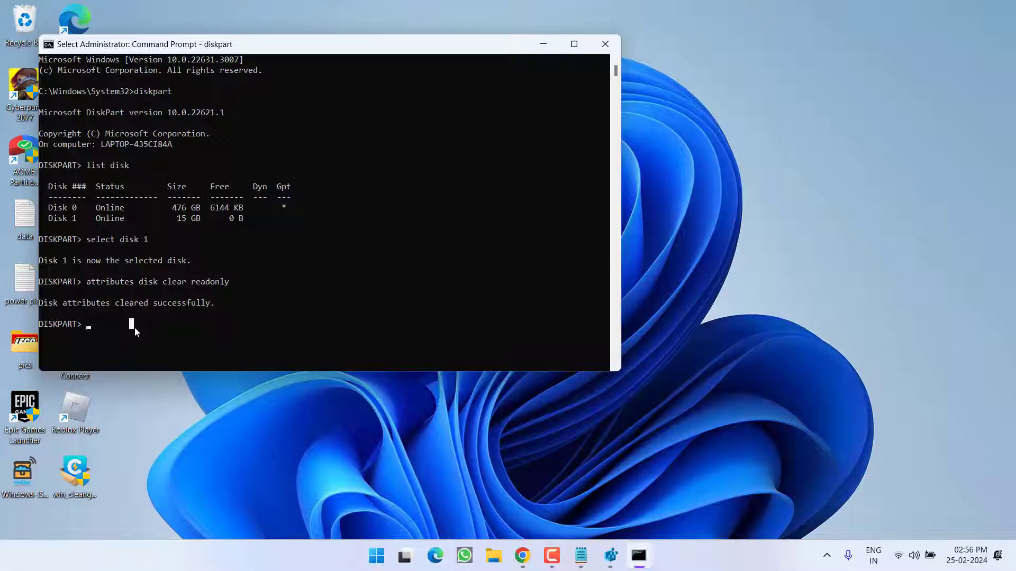
# Run clean on Disk 1, then find its 15.12 GB unallocated space in Disk Management
pyautogui.write('clean')
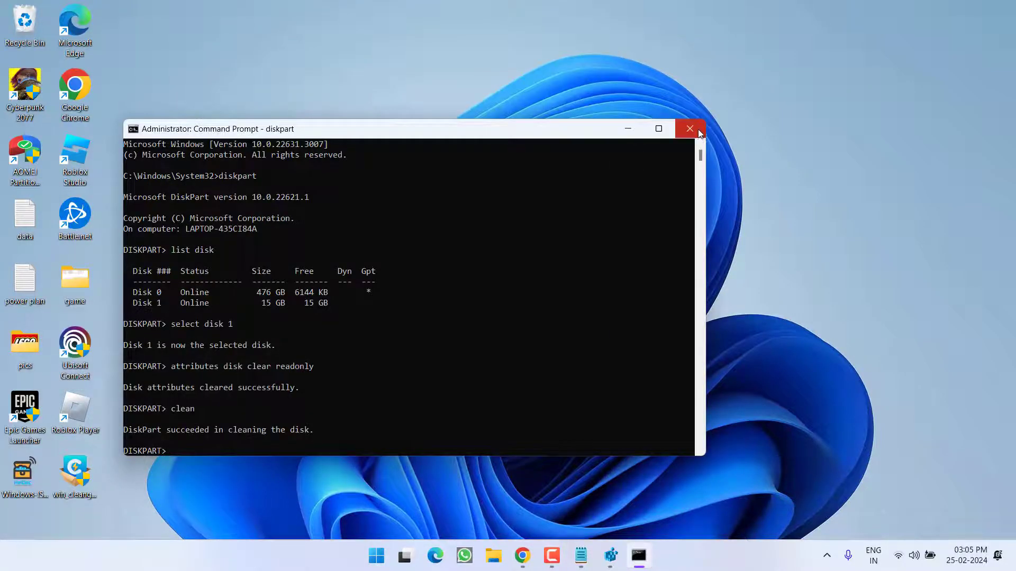
pyautogui.click(698, 131)
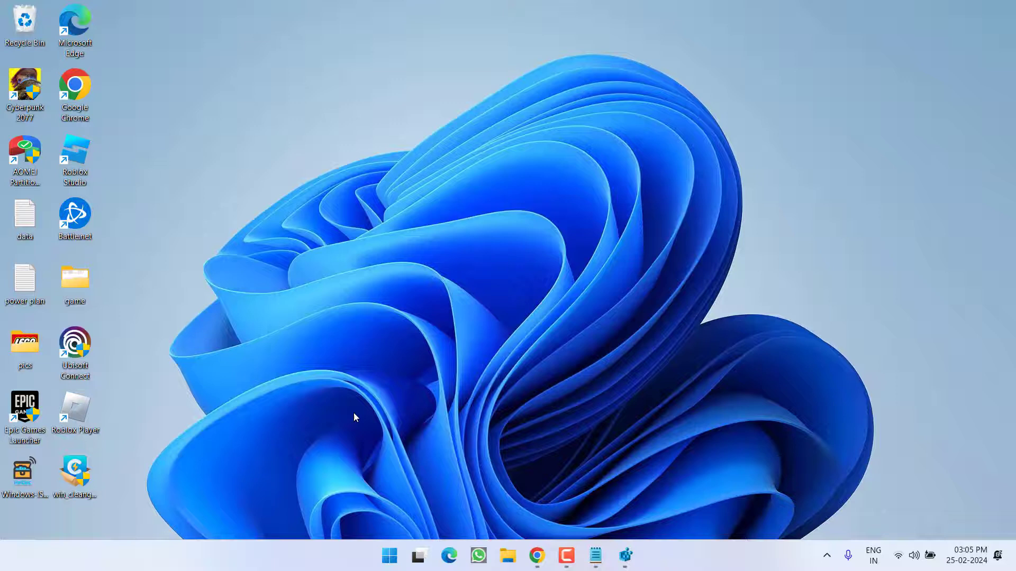
pyautogui.rightClick(389, 559)
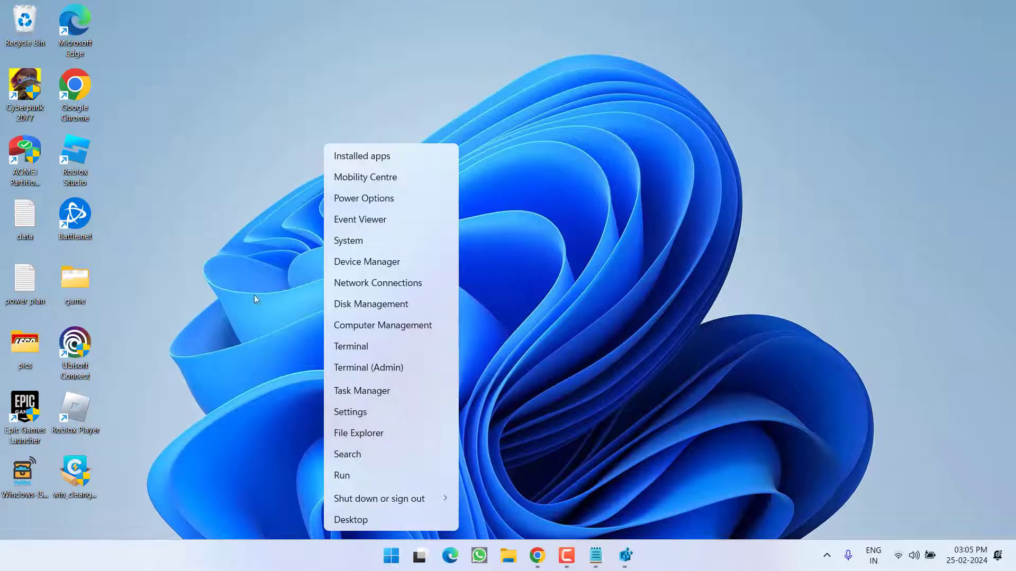
pyautogui.click(377, 306)
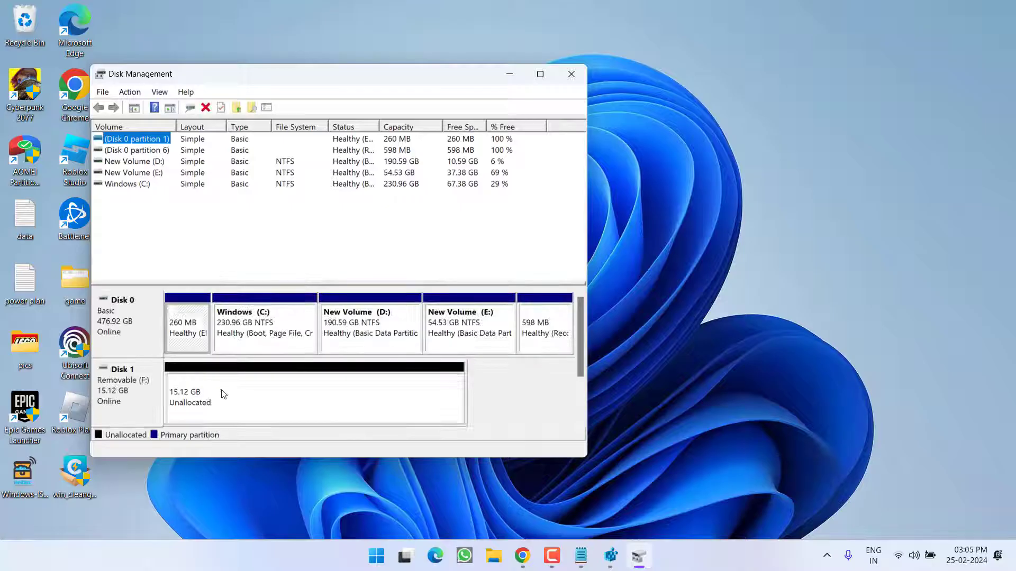
pyautogui.click(220, 393)
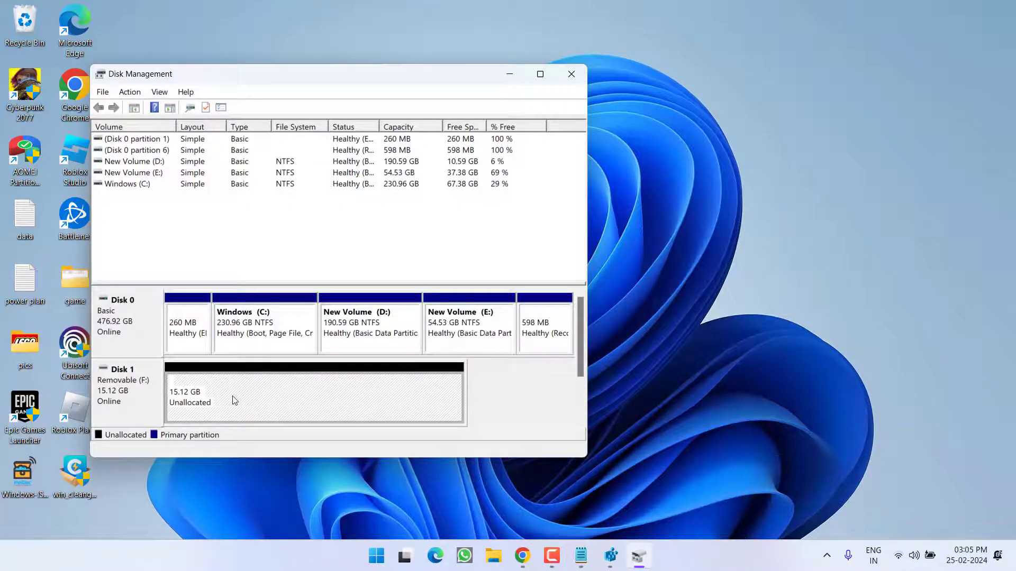
# Create a new simple volume on Disk 1 with drive letter G, formatted NTFS
pyautogui.rightClick(215, 401)
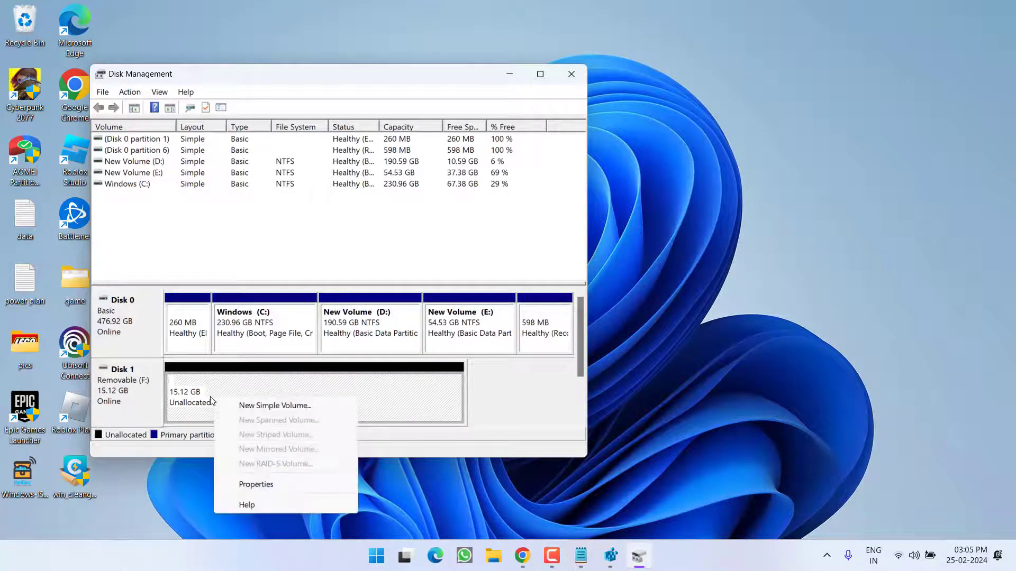
pyautogui.click(266, 406)
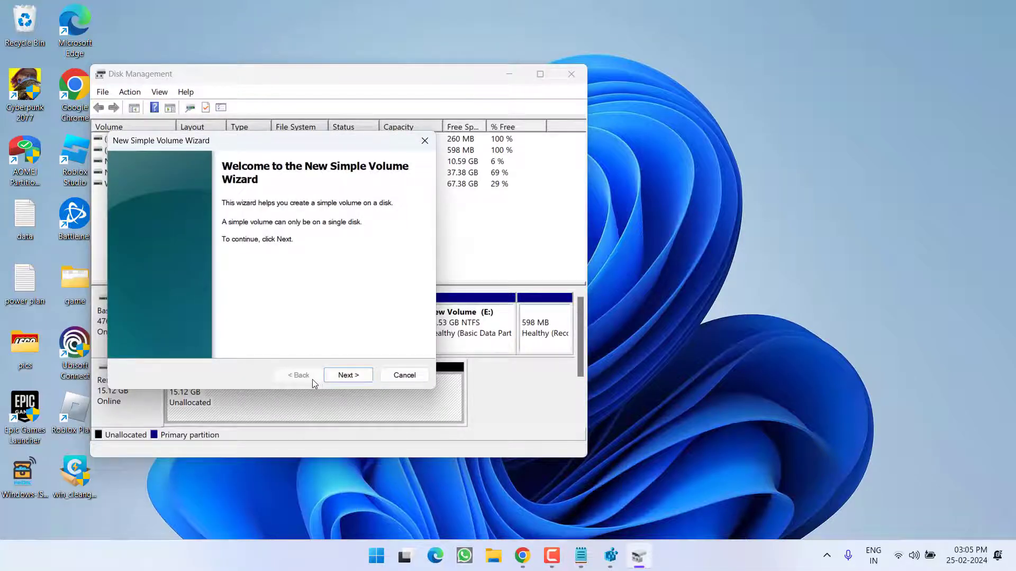
pyautogui.click(345, 376)
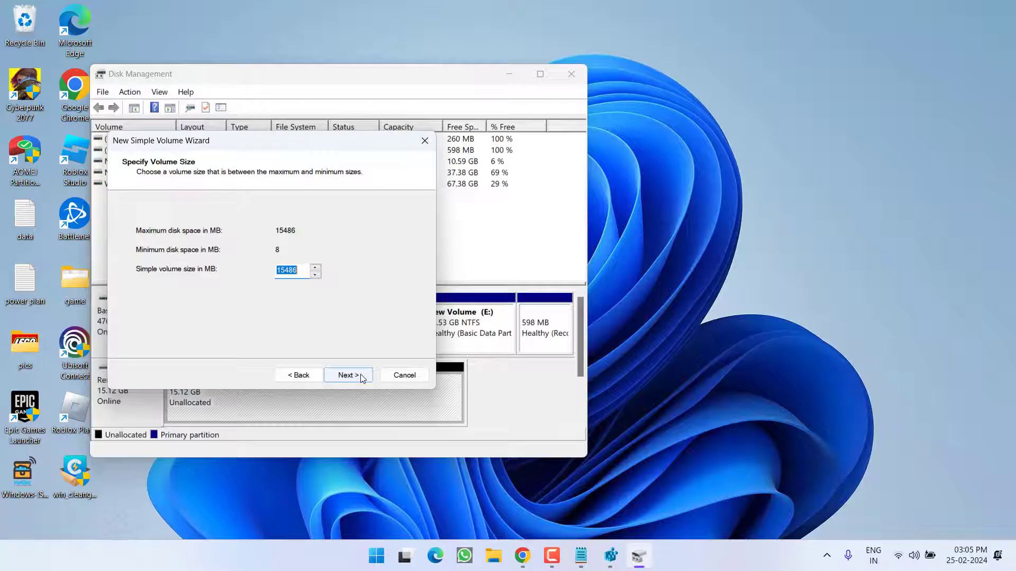
pyautogui.click(360, 376)
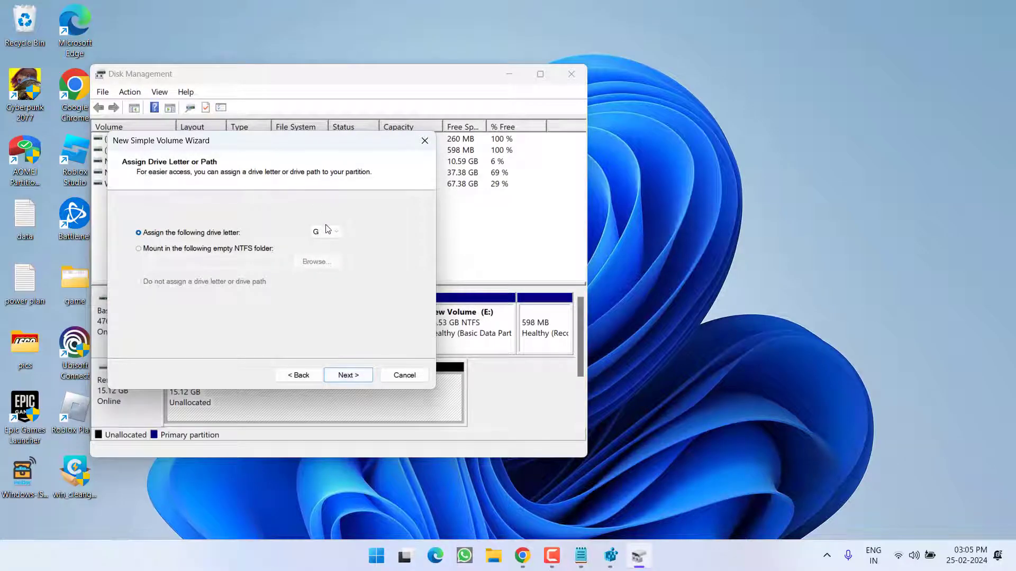
pyautogui.click(343, 379)
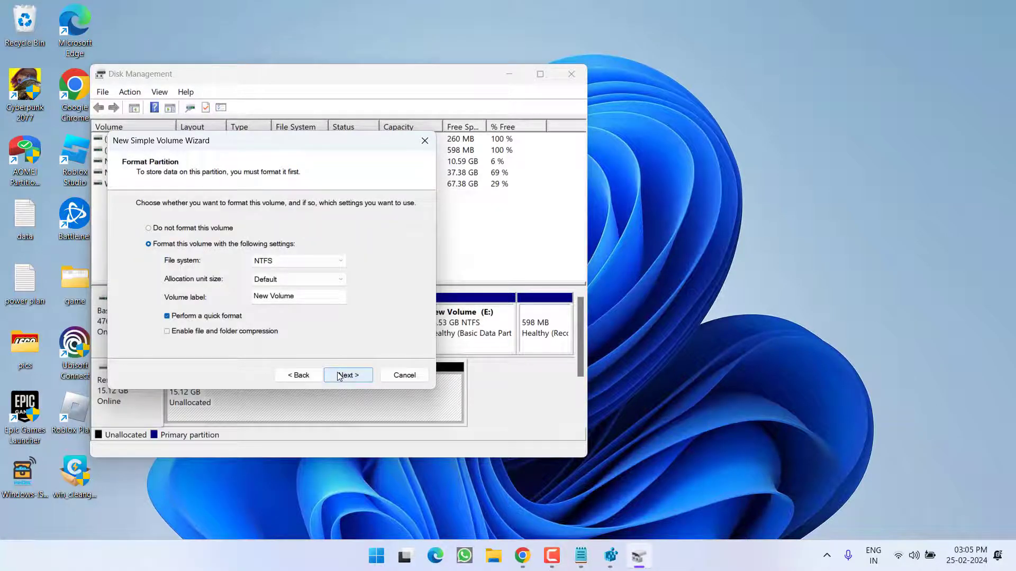
pyautogui.click(293, 261)
pyautogui.click(271, 282)
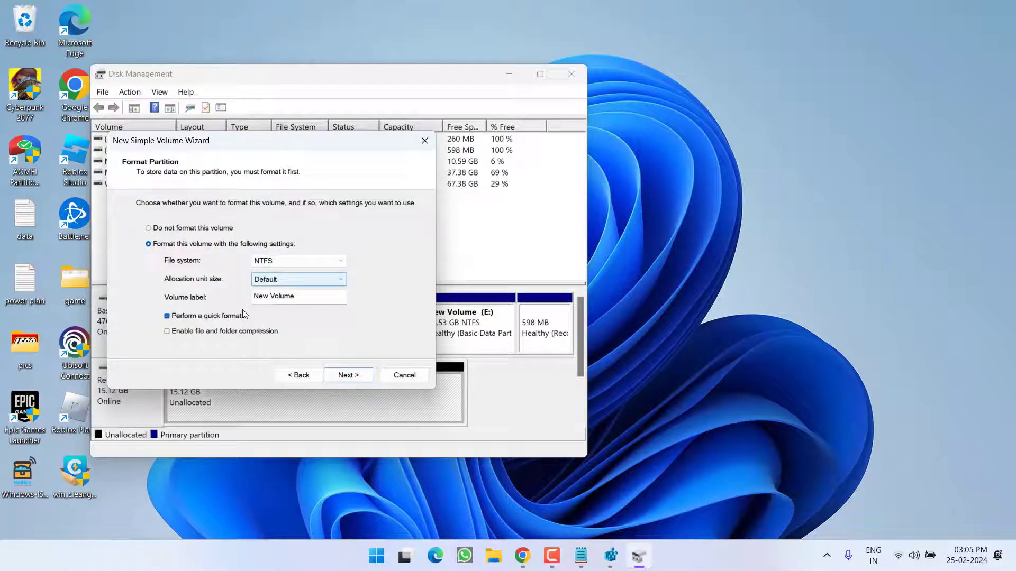
pyautogui.click(359, 376)
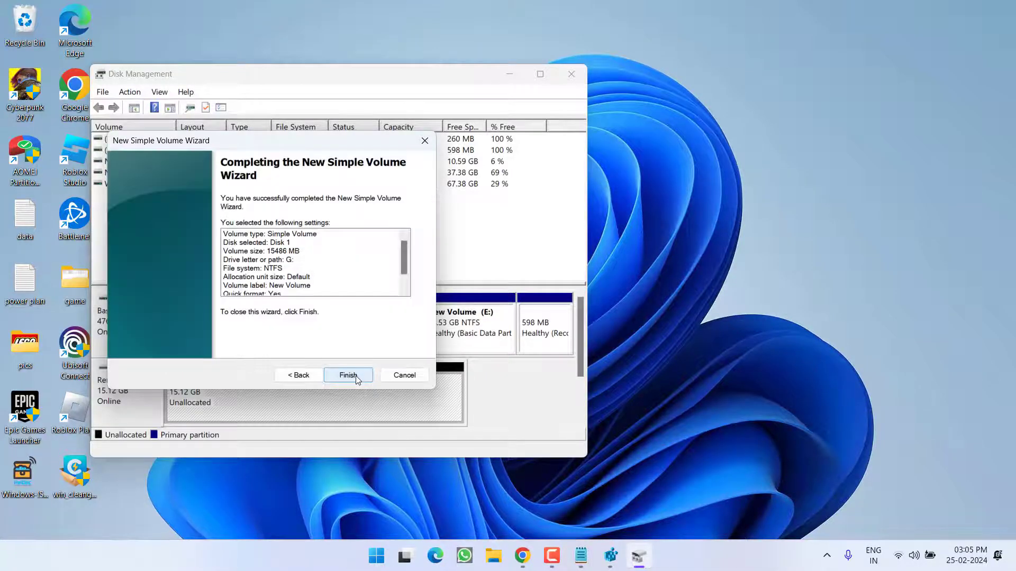
pyautogui.click(357, 377)
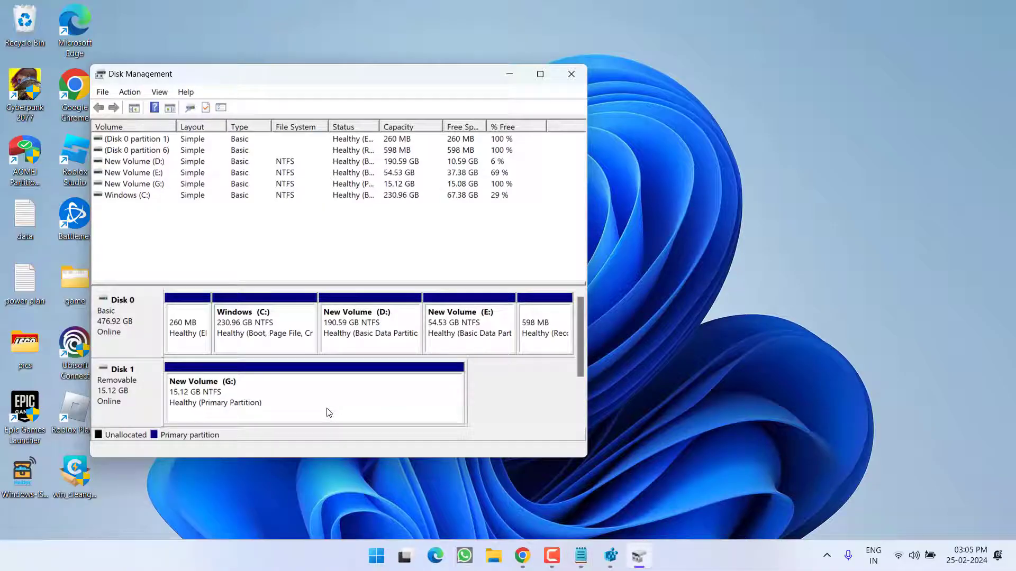
# Close Disk Management and open the new G: drive to confirm it is empty
pyautogui.click(575, 69)
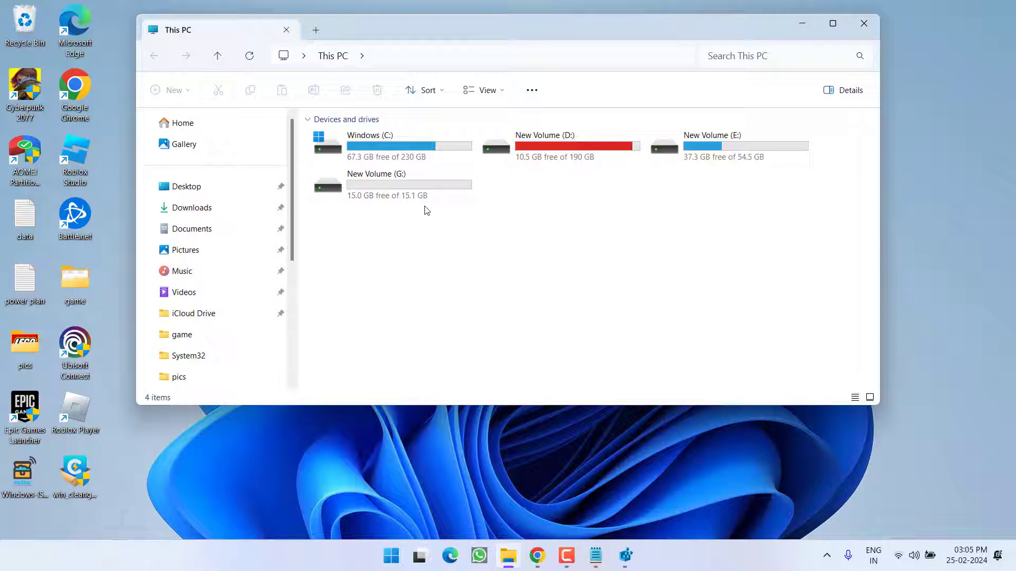
pyautogui.doubleClick(429, 195)
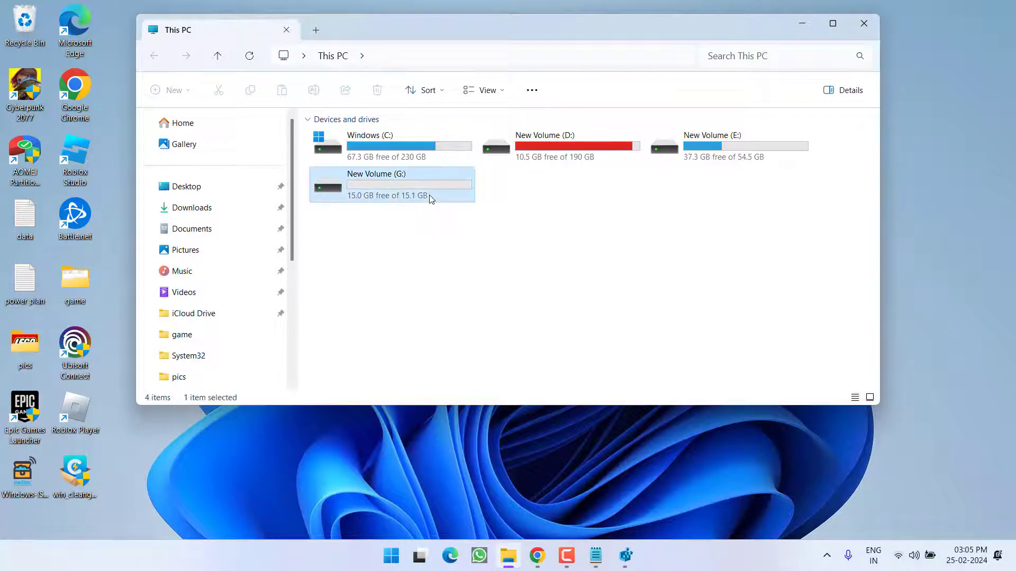
pyautogui.hotkey('alt', 'Left')
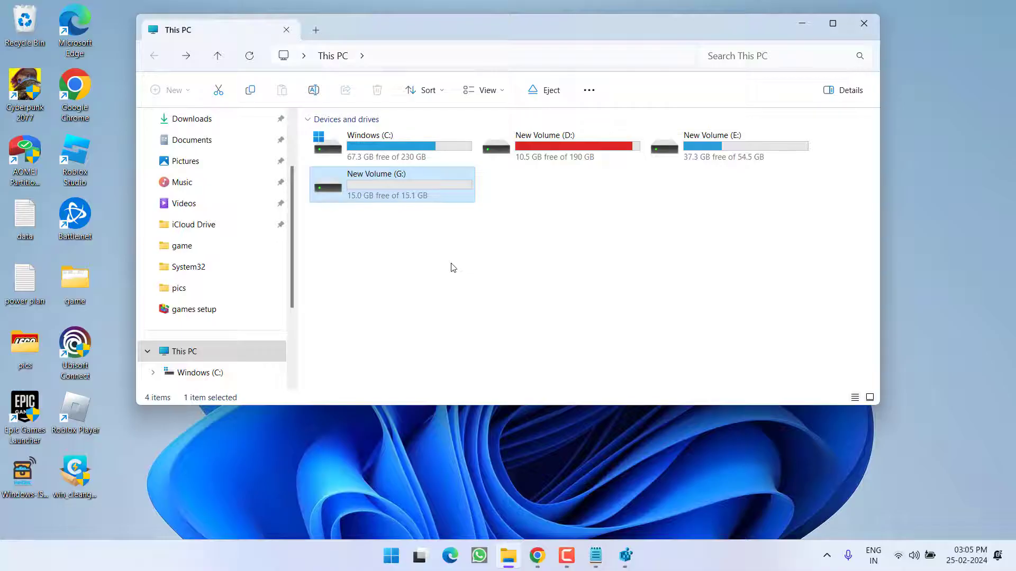
# Preview G:'s Format options with exFAT, close without formatting, and close File Explorer
pyautogui.rightClick(374, 197)
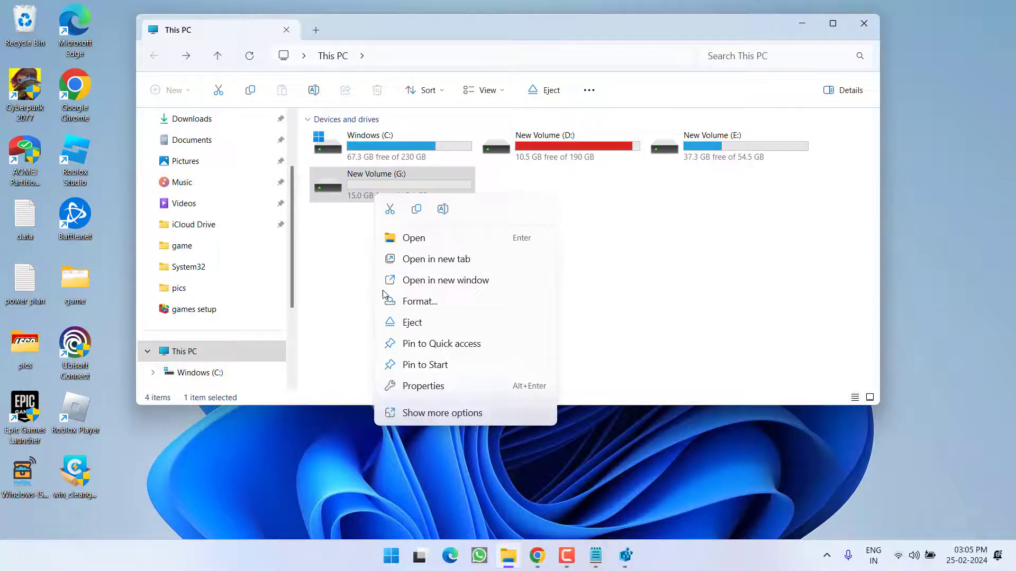
pyautogui.click(431, 299)
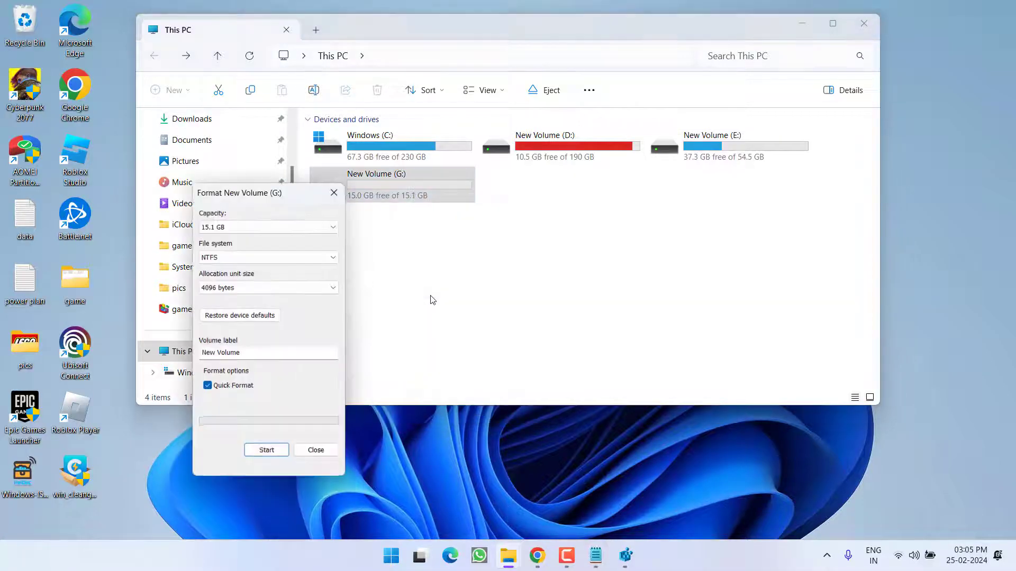
pyautogui.click(241, 256)
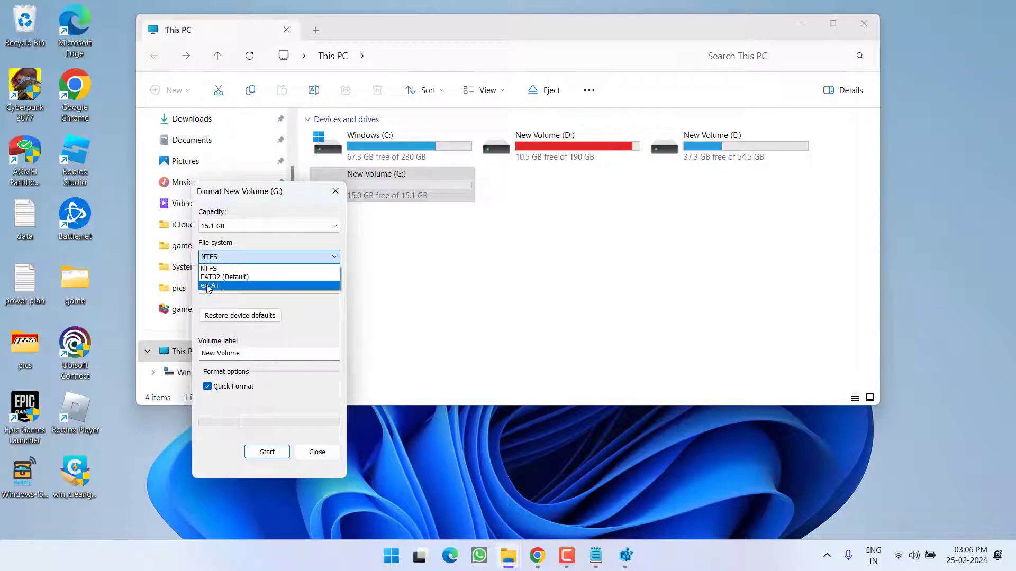
pyautogui.click(211, 286)
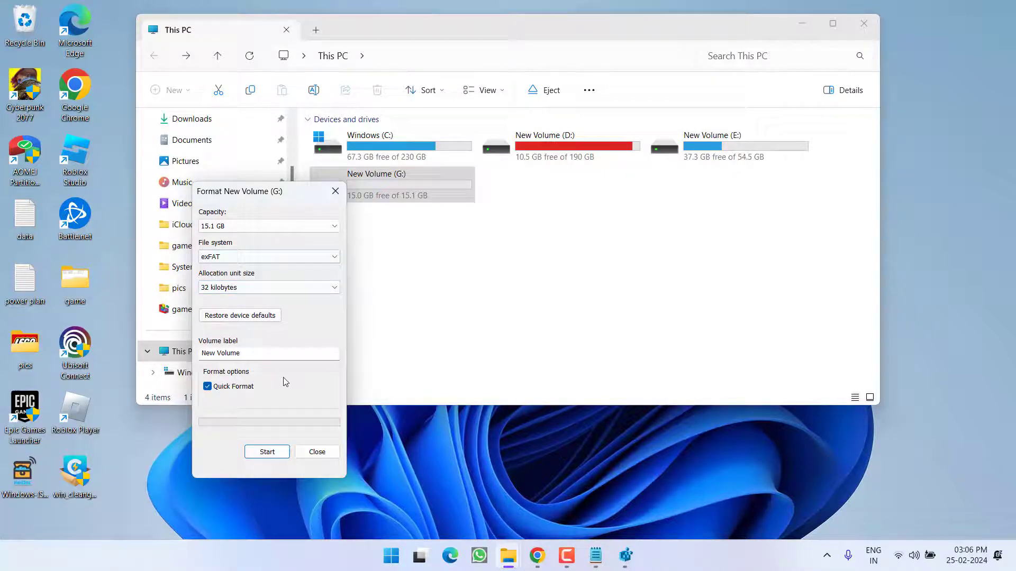
pyautogui.click(319, 454)
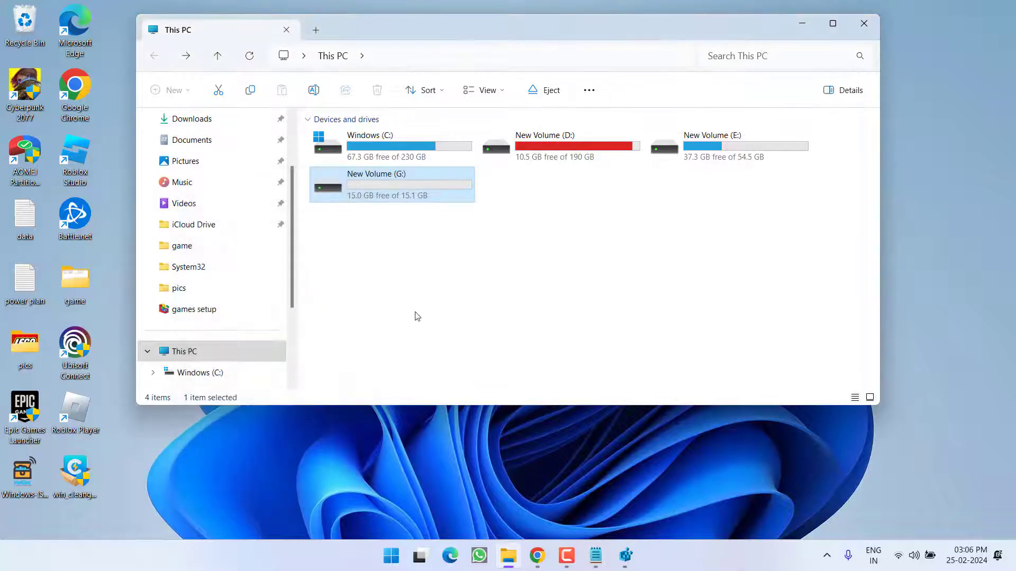
pyautogui.click(540, 301)
pyautogui.click(865, 24)
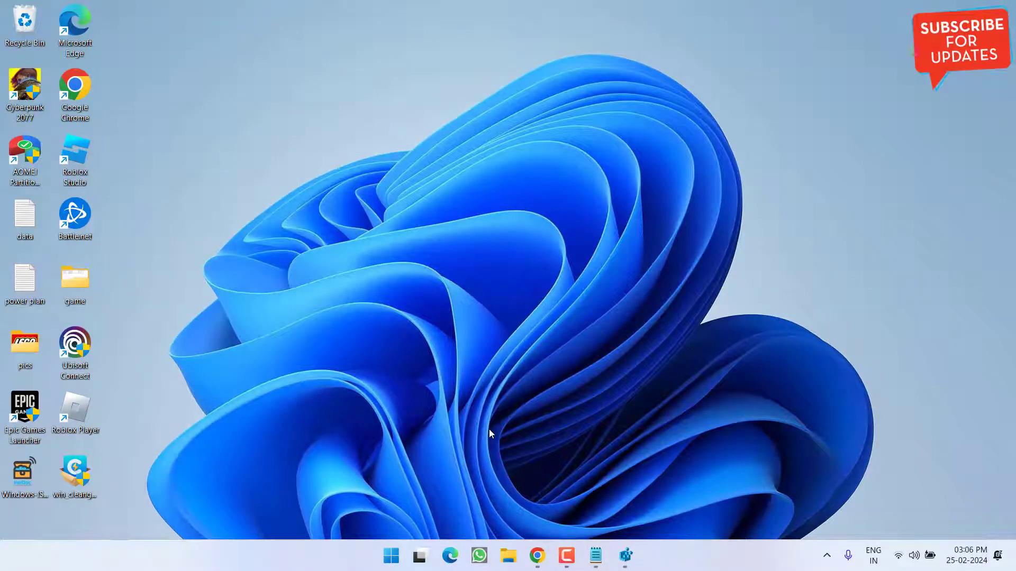
# Bring back the EaseUS CleanGenius download page in Chrome, then close the browser
pyautogui.click(537, 555)
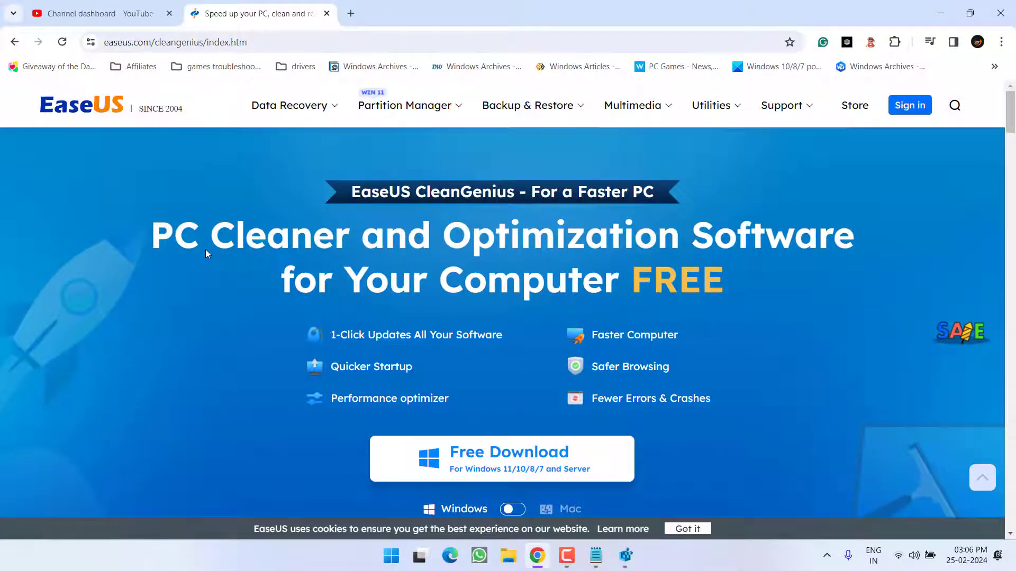
pyautogui.moveTo(344, 193); pyautogui.dragTo(674, 208)
pyautogui.click(734, 312)
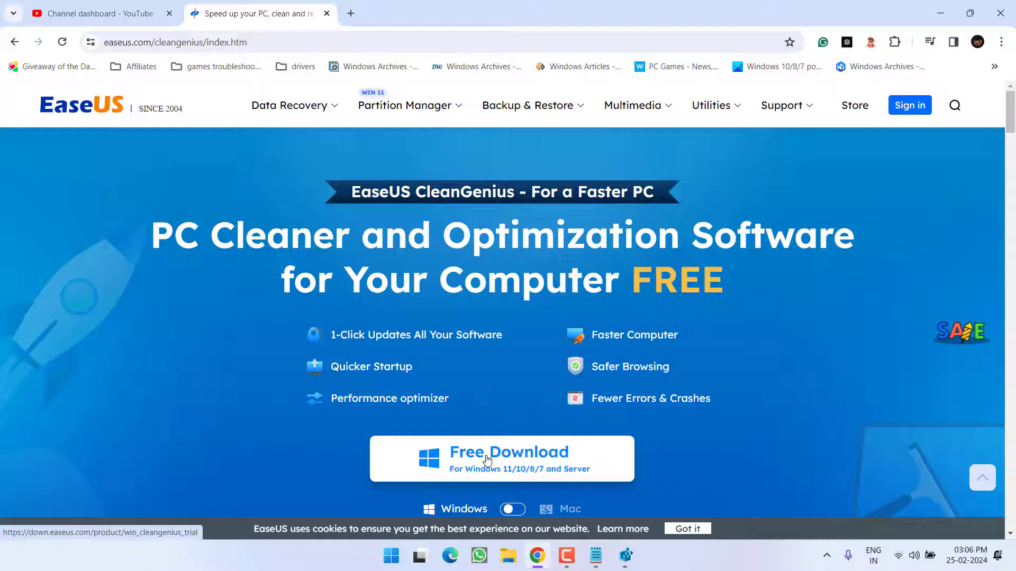
pyautogui.click(994, 10)
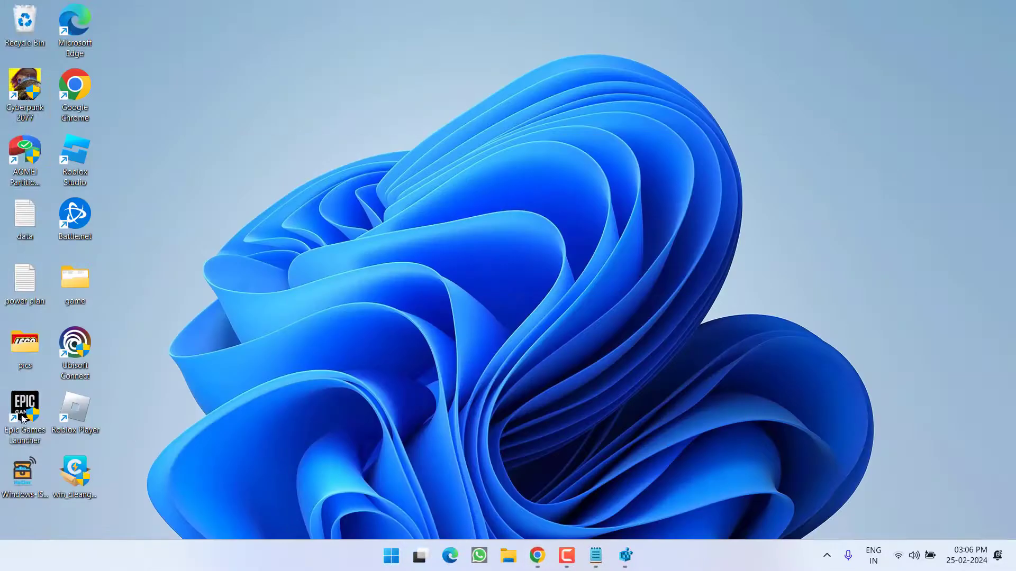
# Run the CleanGenius trial installer with default settings into C:\Program Files (x86)\EaseUS\EaseUS CleanGenius and launch it
pyautogui.doubleClick(86, 470)
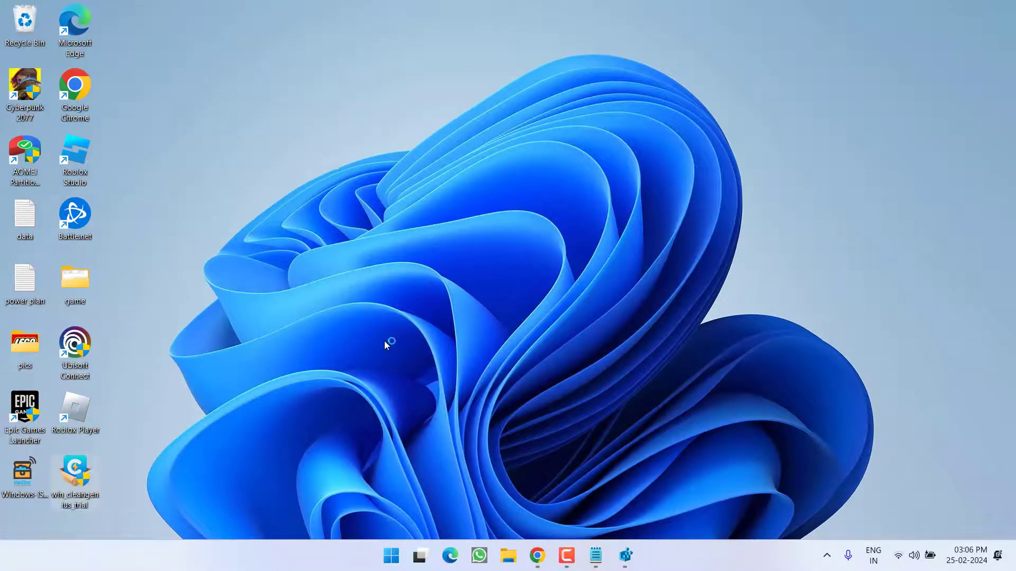
pyautogui.click(455, 386)
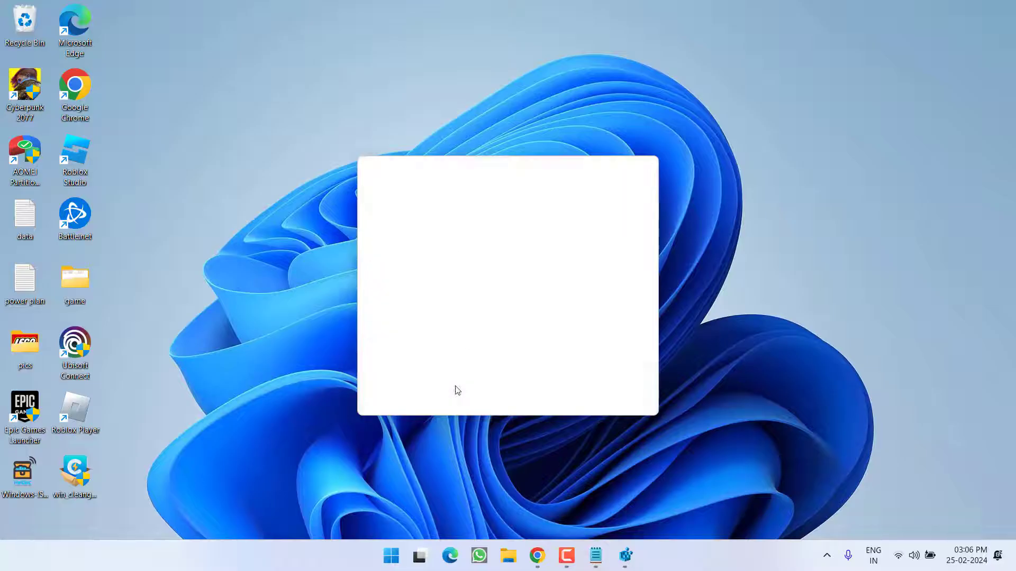
pyautogui.click(519, 309)
pyautogui.click(579, 378)
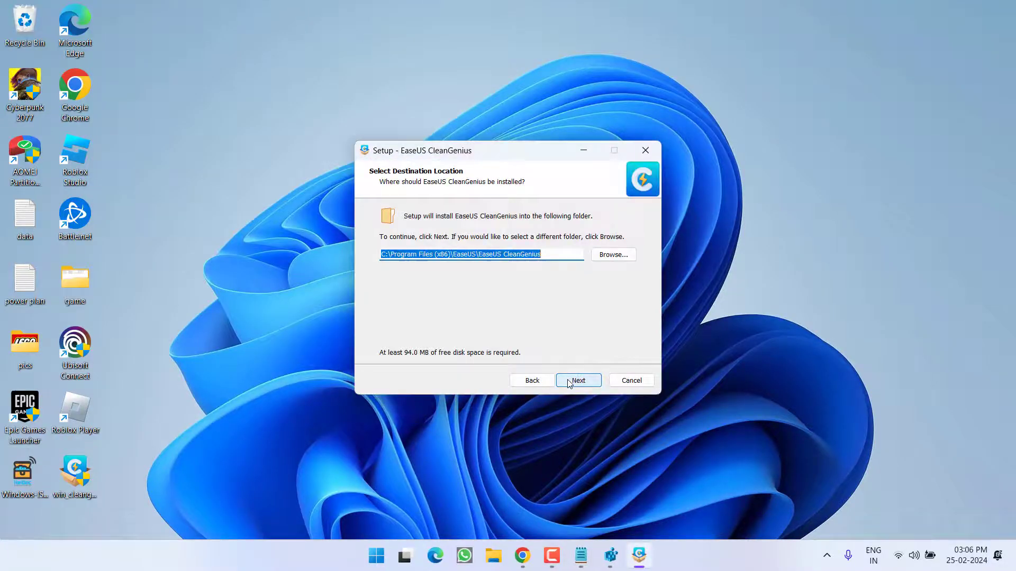
pyautogui.click(579, 379)
pyautogui.click(582, 380)
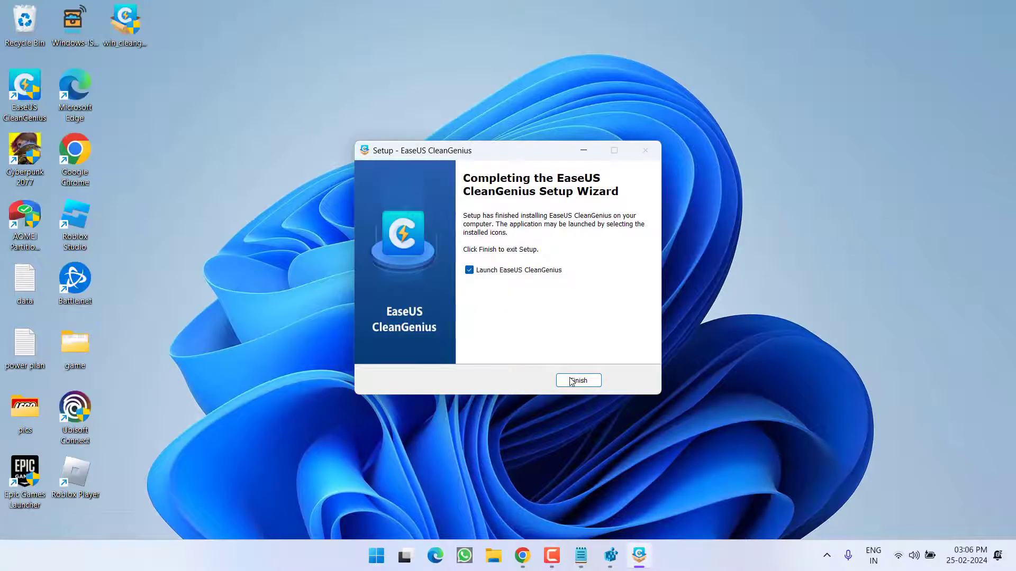
pyautogui.click(578, 382)
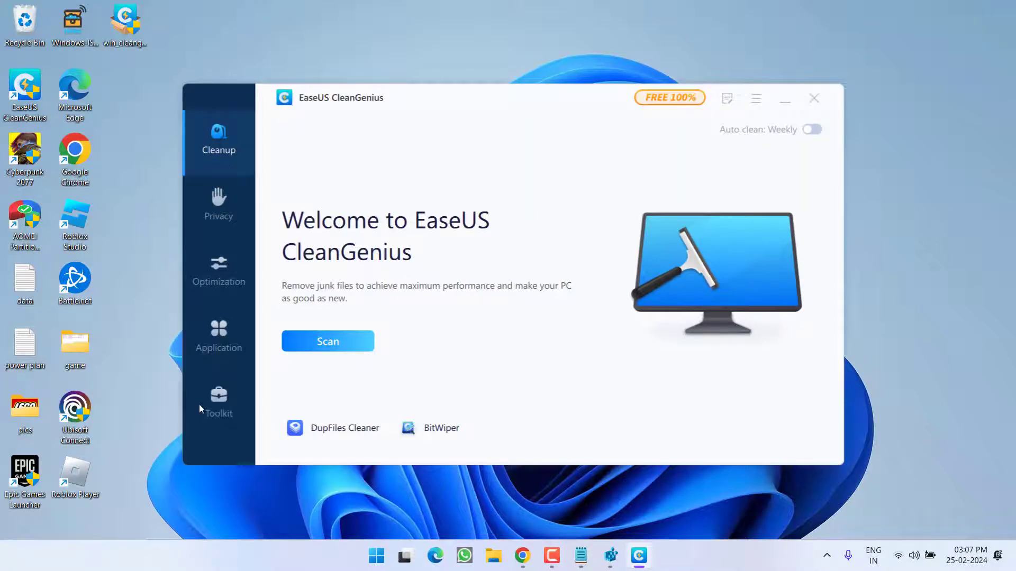
# Use Optimization > Write Protection to disable write protection on New Volume(G:), then close the dialog
pyautogui.click(217, 270)
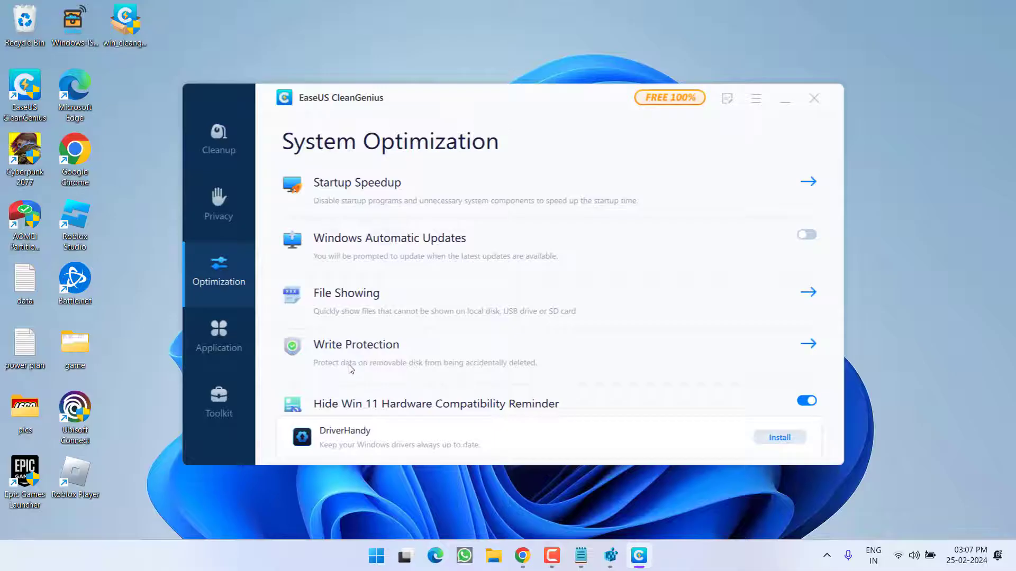
pyautogui.click(454, 369)
pyautogui.click(528, 268)
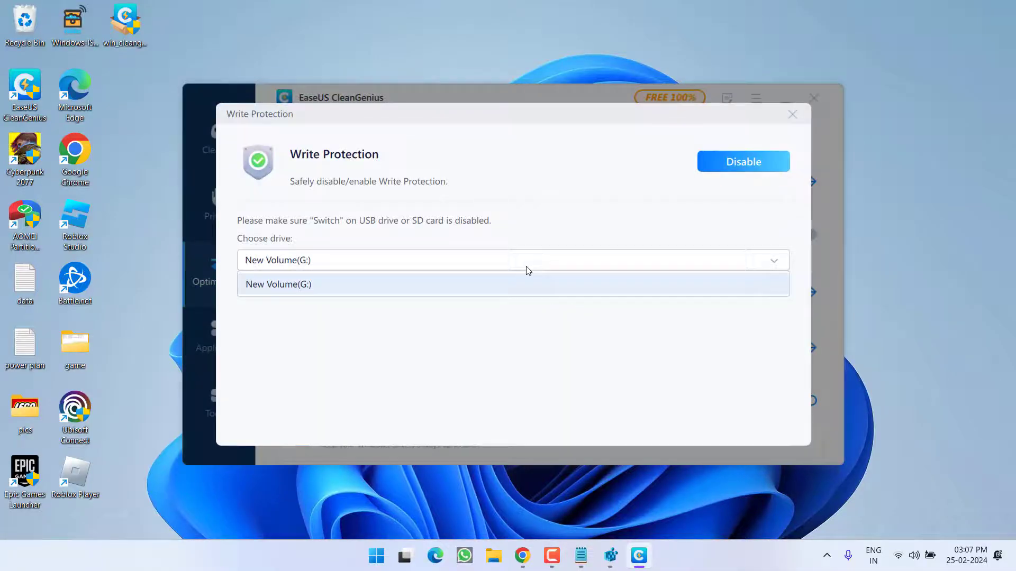
pyautogui.click(274, 290)
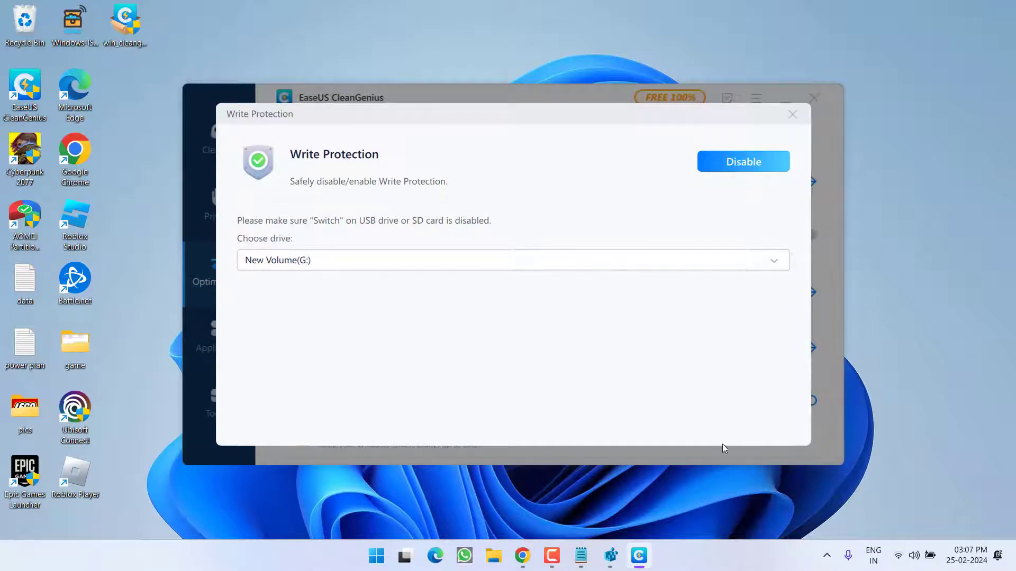
pyautogui.click(738, 167)
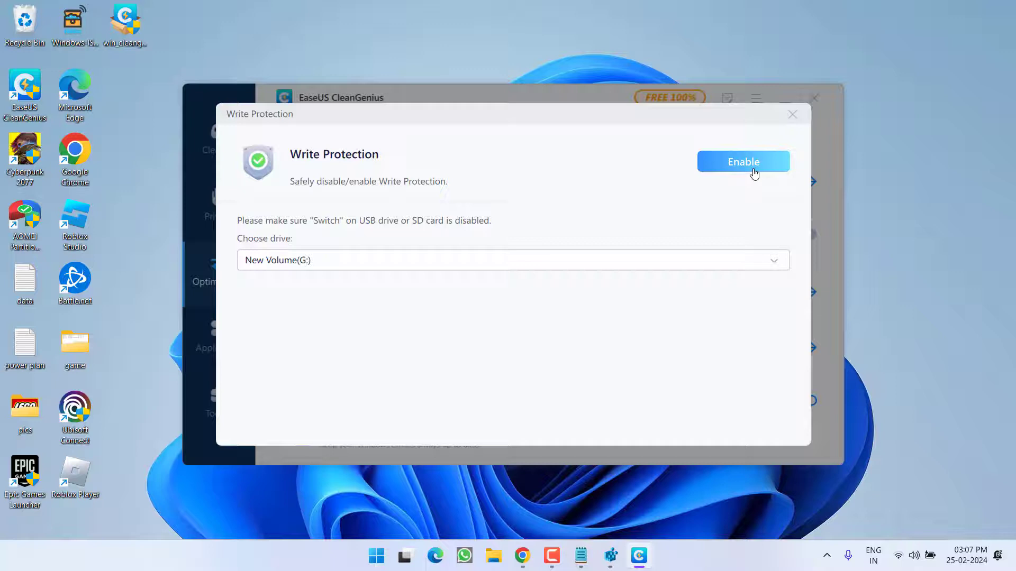
pyautogui.click(792, 116)
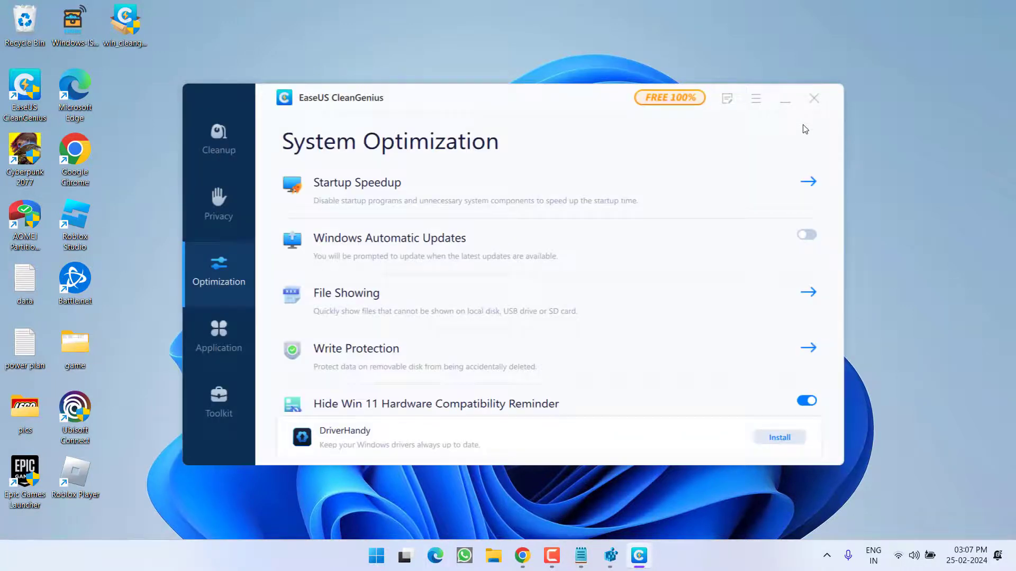
# Check New Volume (G:) in File Explorer (15.0 GB free of 15.1 GB), then close Explorer and minimize CleanGenius
pyautogui.press('super+e')
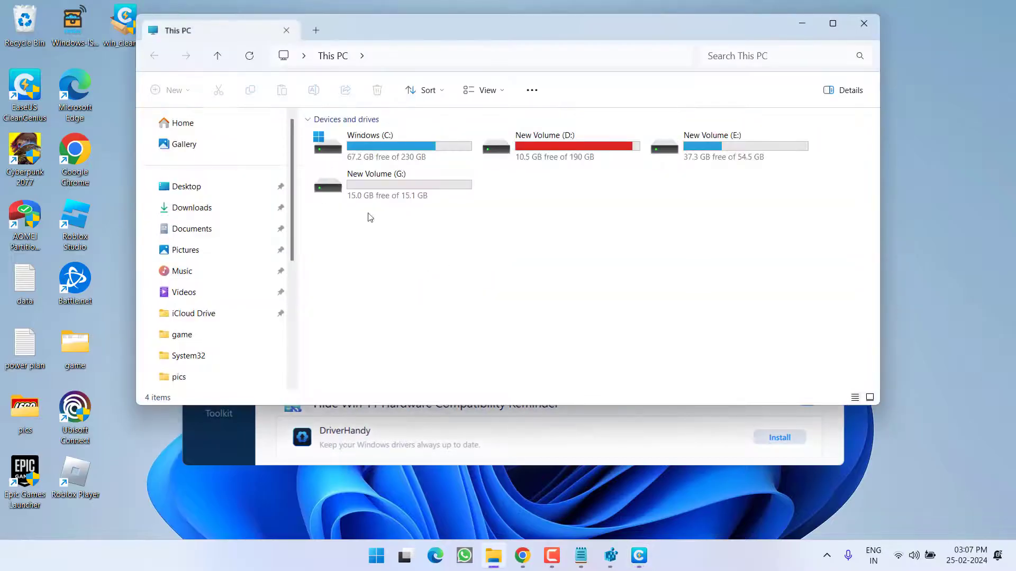
pyautogui.doubleClick(379, 199)
pyautogui.click(862, 23)
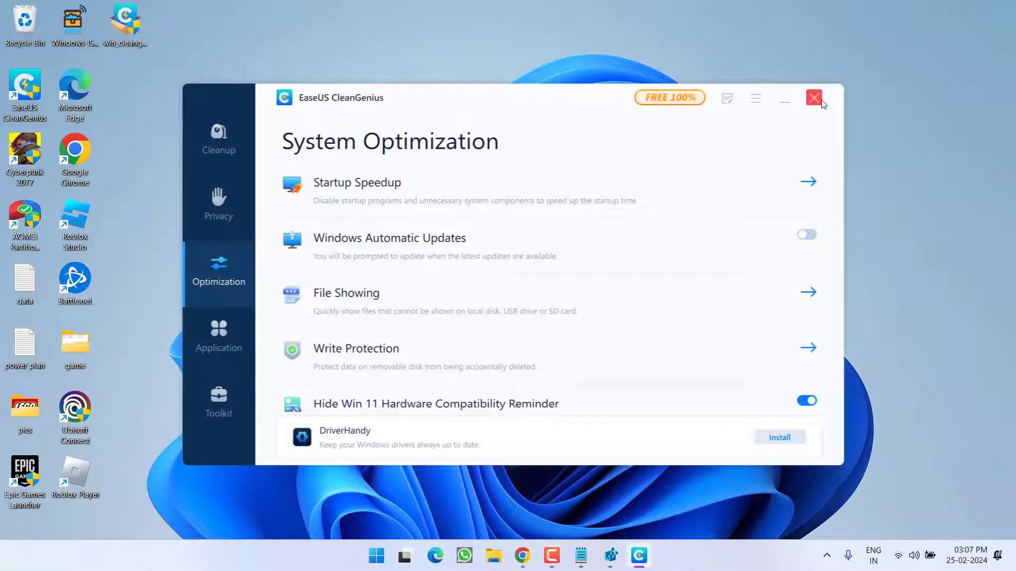
pyautogui.click(784, 99)
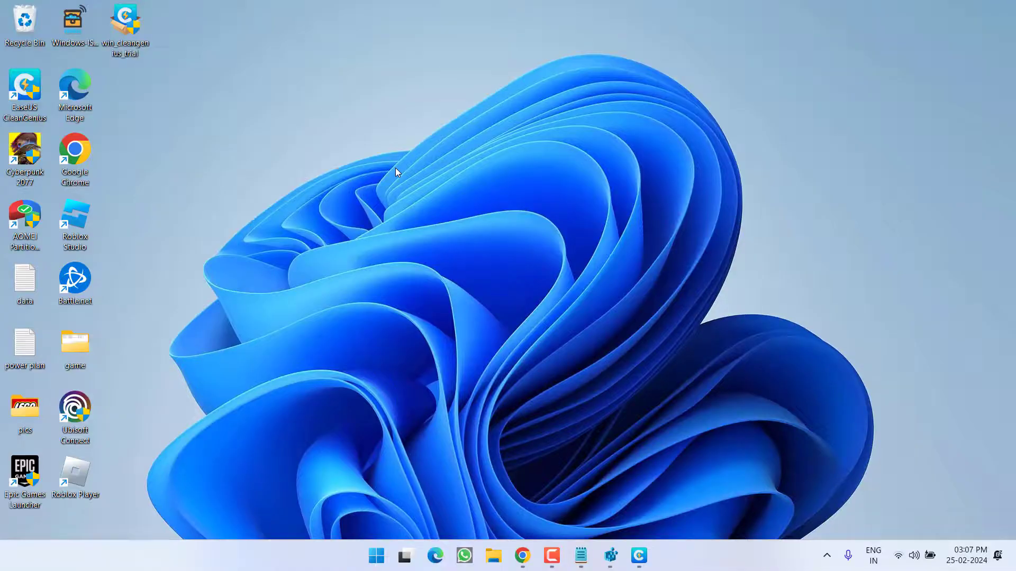